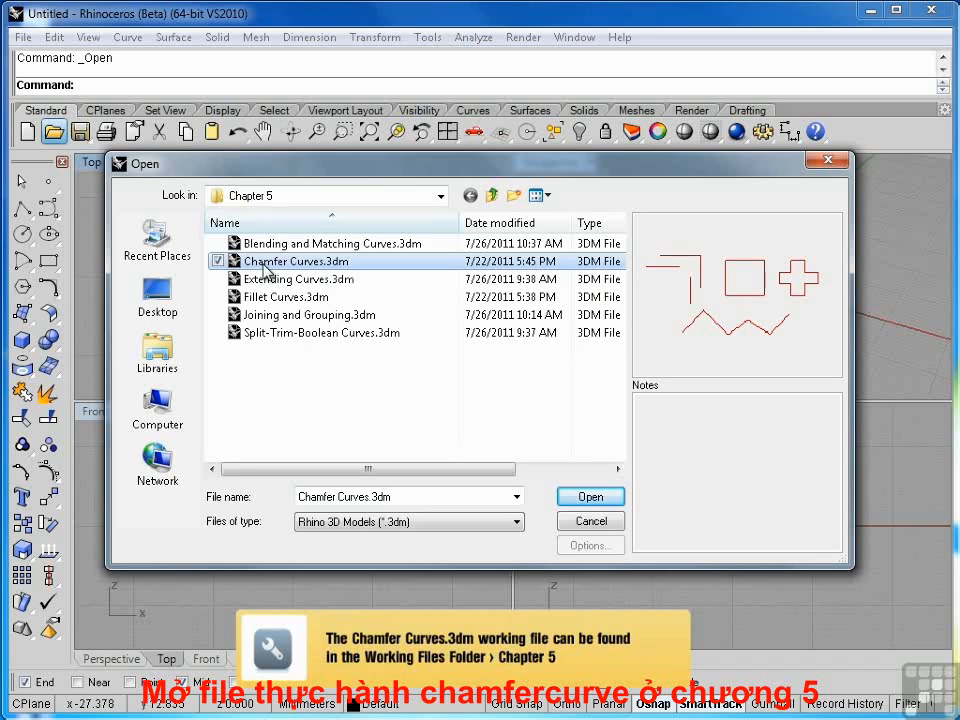
Open the Chamfer Curves.3dm file from the Chapter 5 folder
left_click(590, 502)
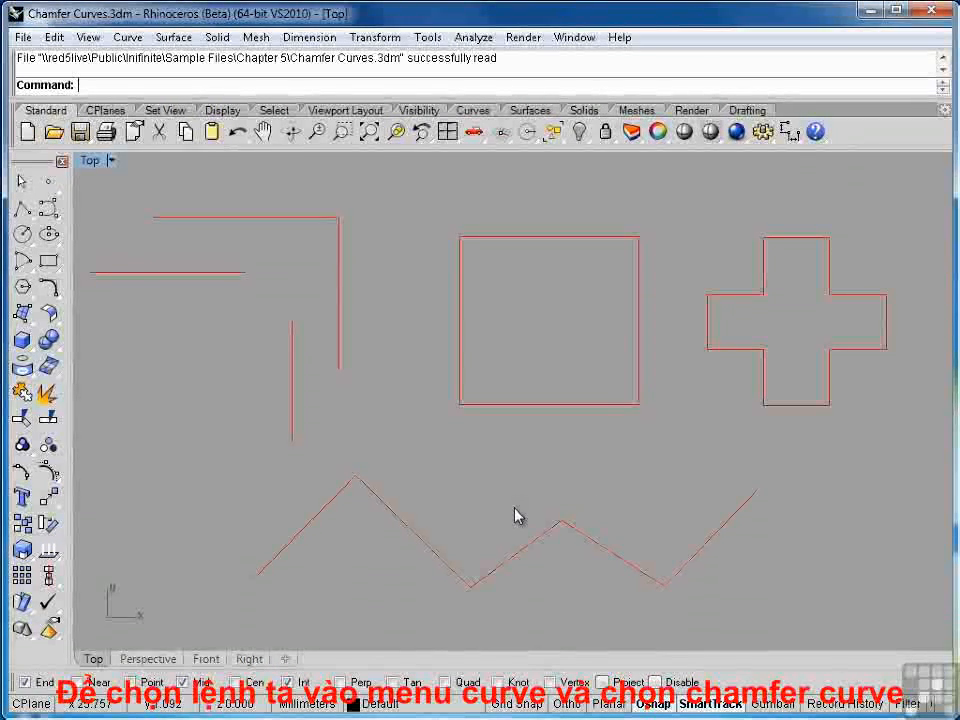
Chamfer the corner where the upper horizontal and vertical lines meet, using distances 1,1 with Join set to Yes
left_click(126, 38)
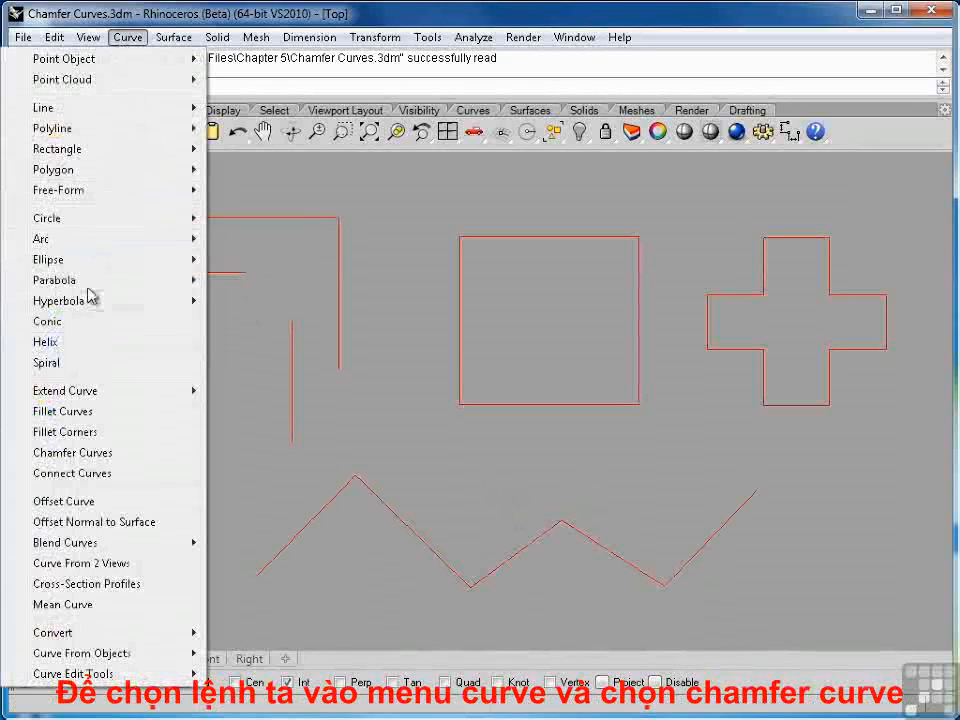
left_click(78, 454)
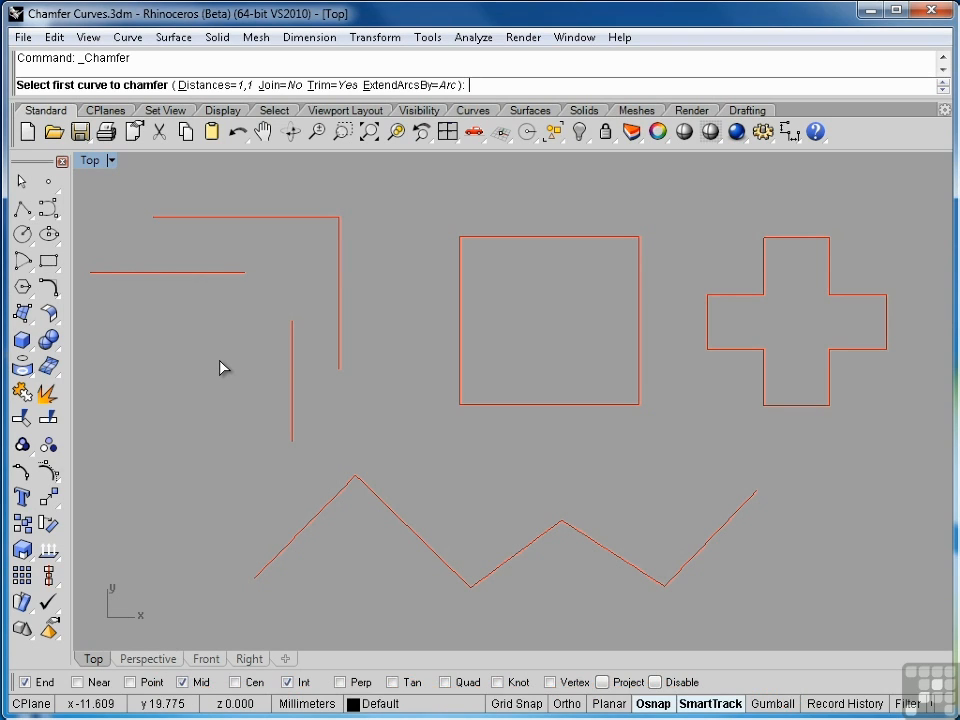
left_click(286, 86)
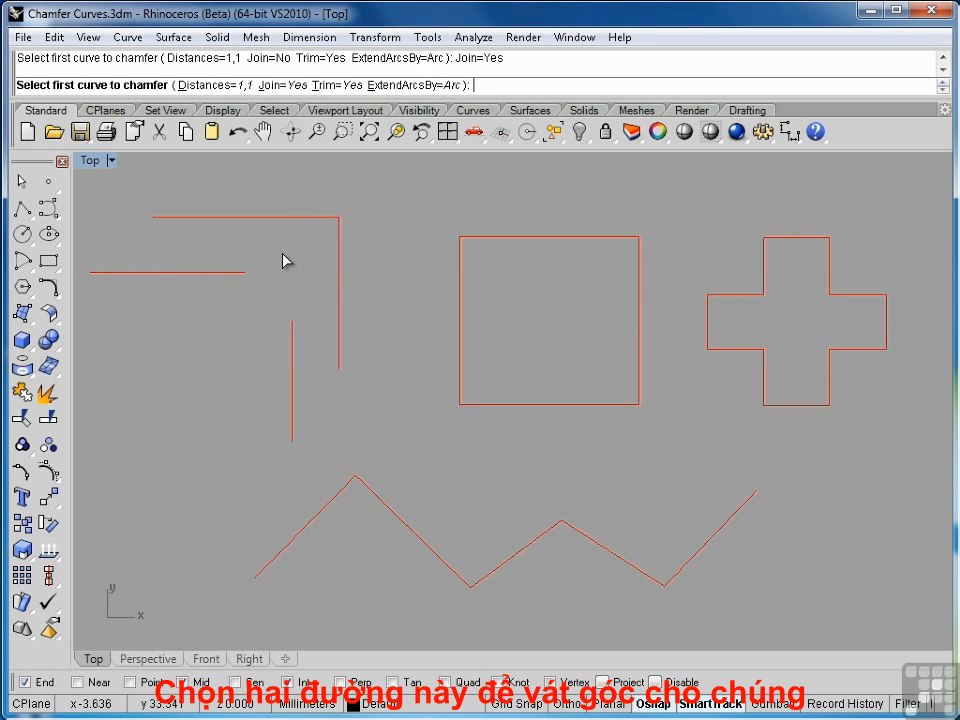
left_click(321, 217)
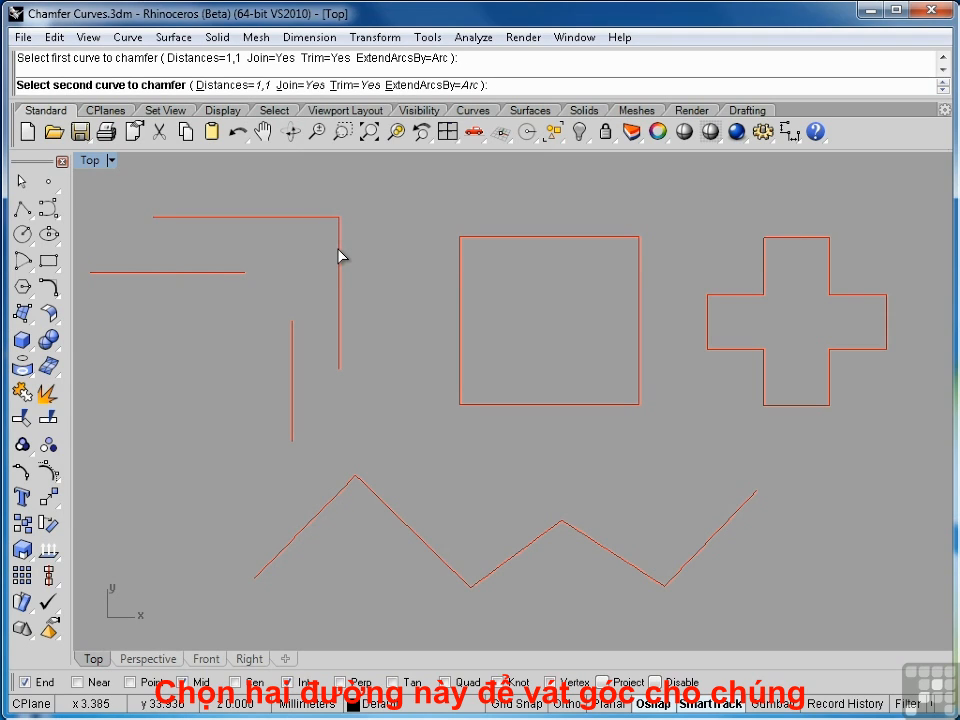
left_click(338, 256)
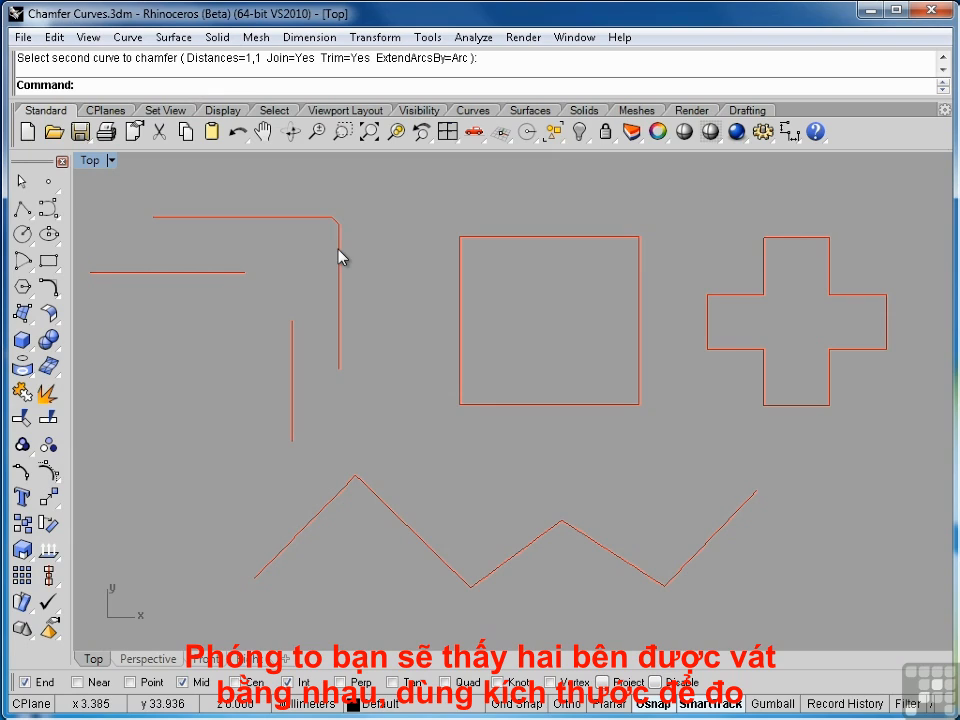
Dimension the vertical leg of the chamfer, placing the dimension outside the corner beside the vertical line
scroll(328, 208, "up", 5)
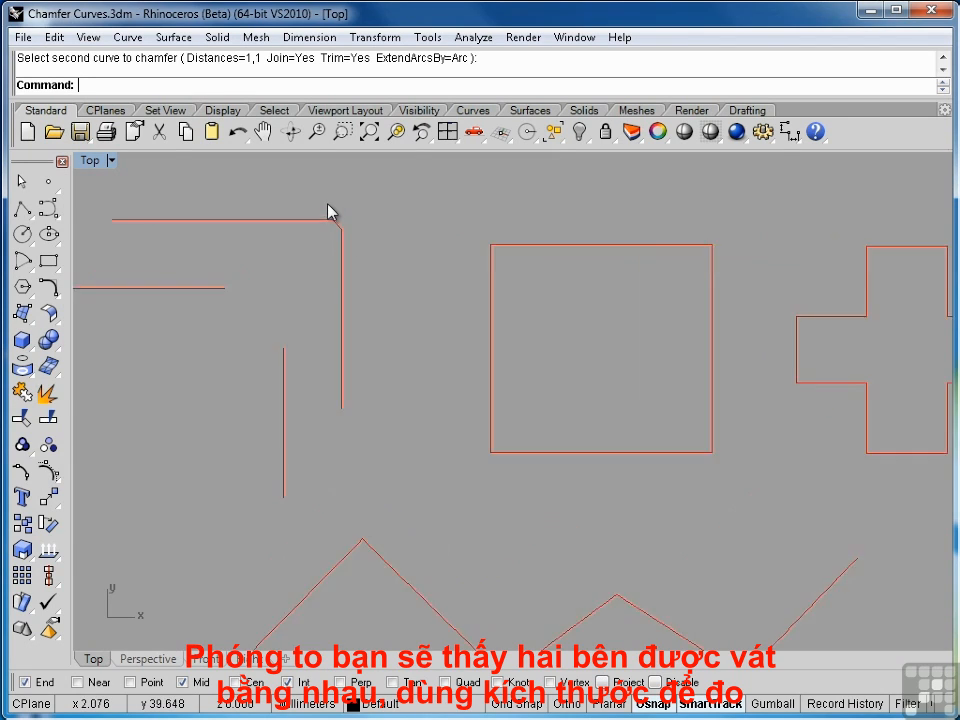
right_click_drag(315, 232, 389, 312)
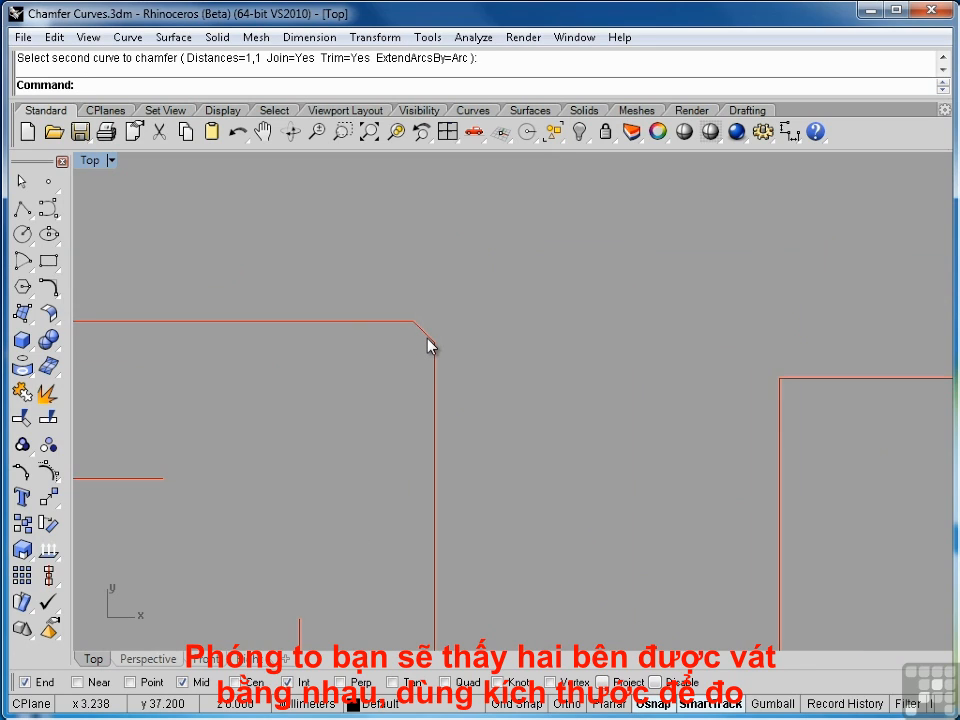
scroll(430, 345, "up", 3)
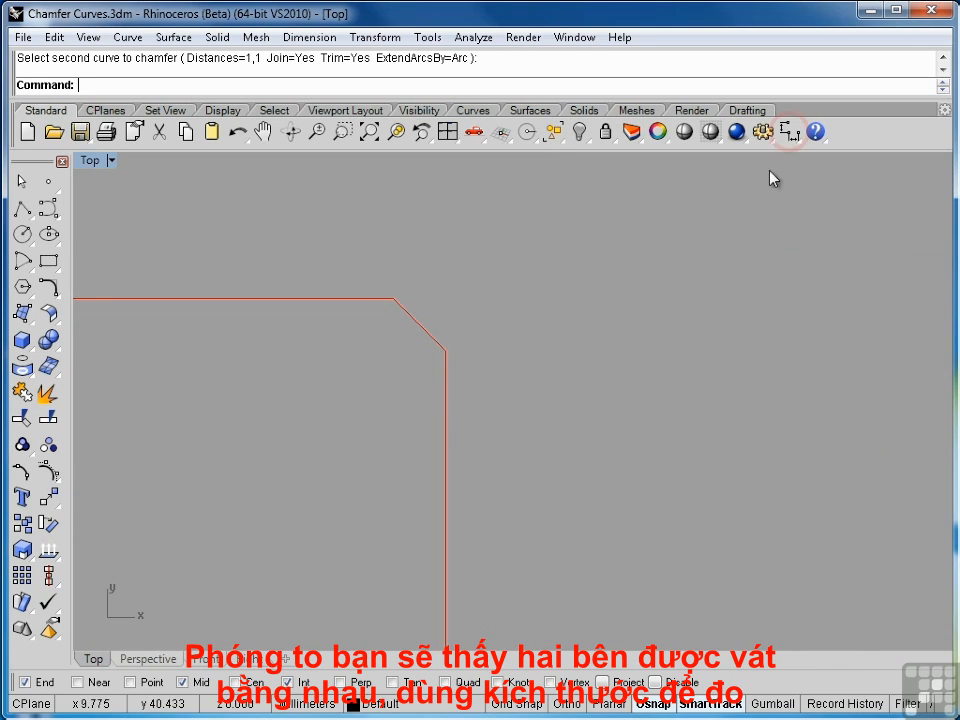
left_click(790, 131)
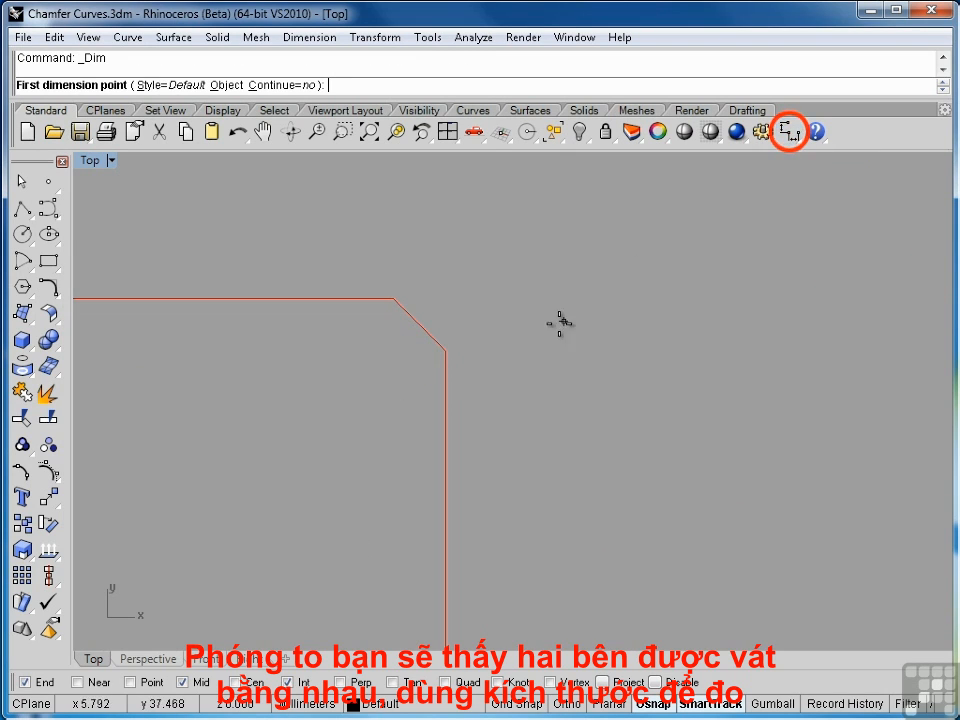
left_click(446, 351)
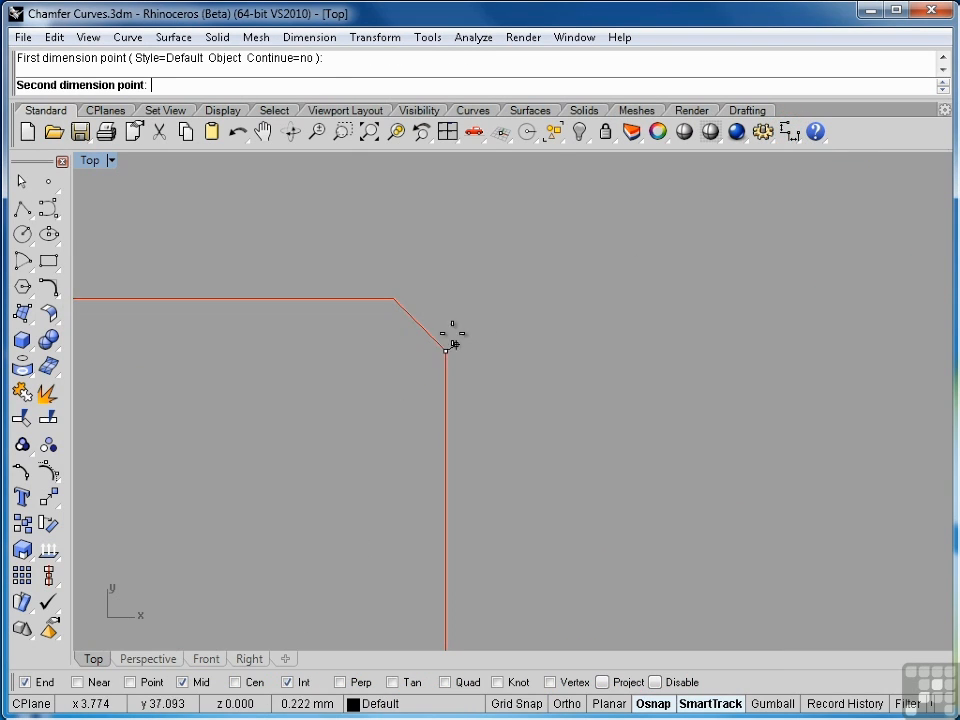
left_click(394, 298)
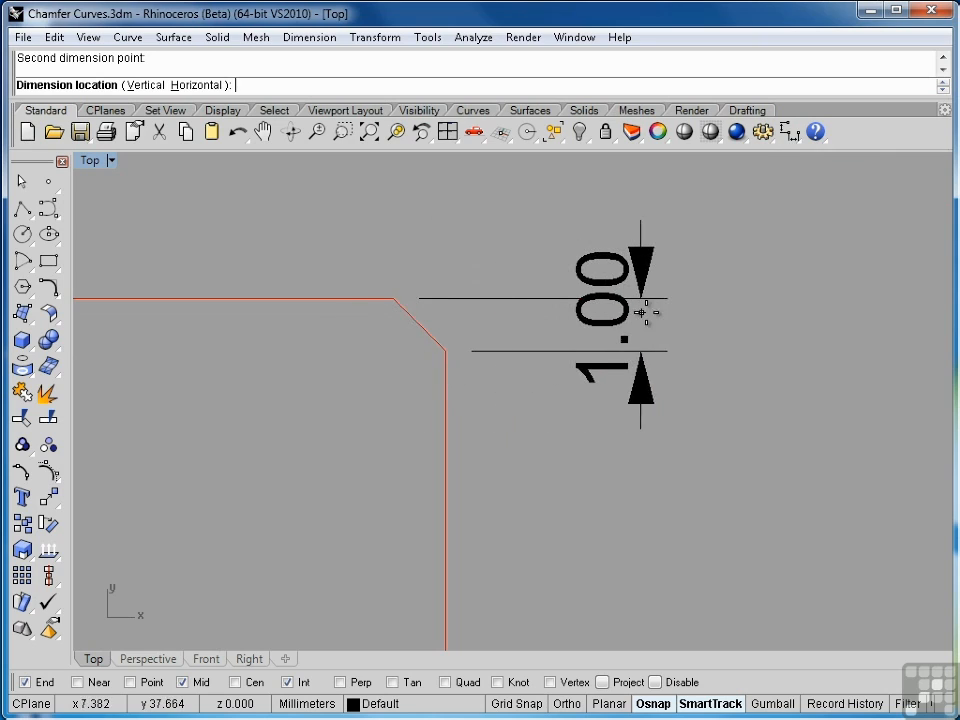
left_click(671, 313)
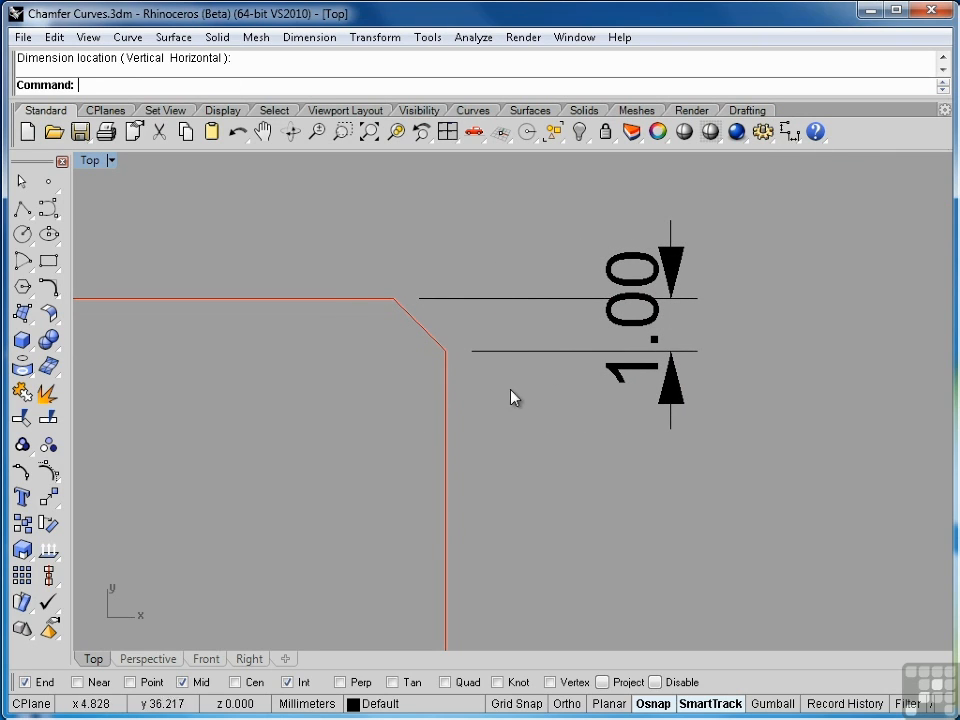
Dimension the horizontal leg of the chamfer, placing the dimension above the corner
key("Return")
left_click(446, 351)
left_click(392, 298)
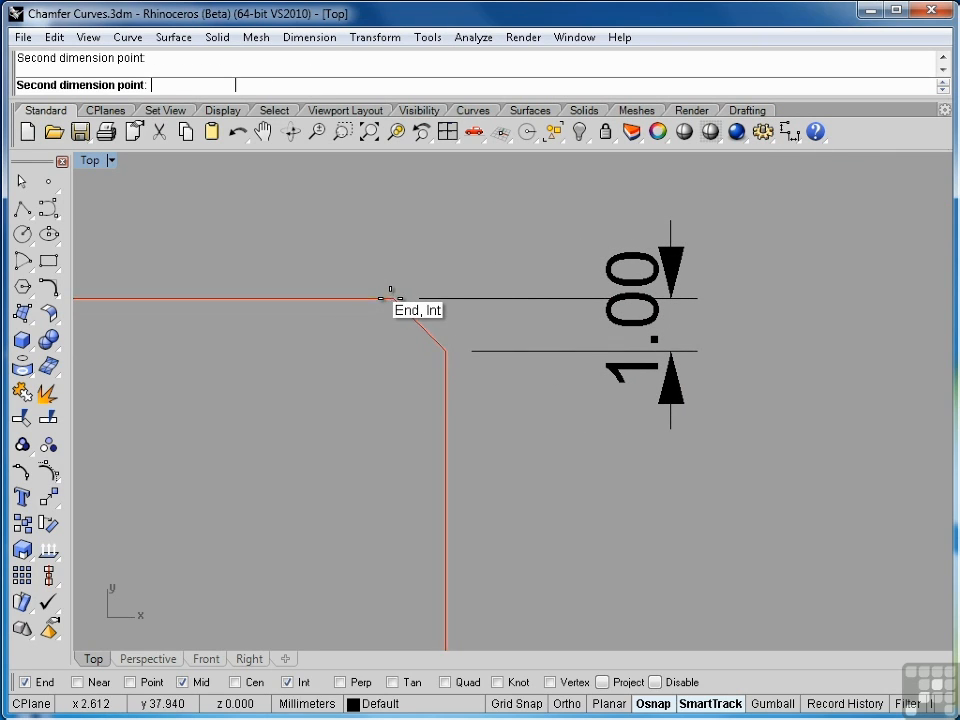
left_click(424, 215)
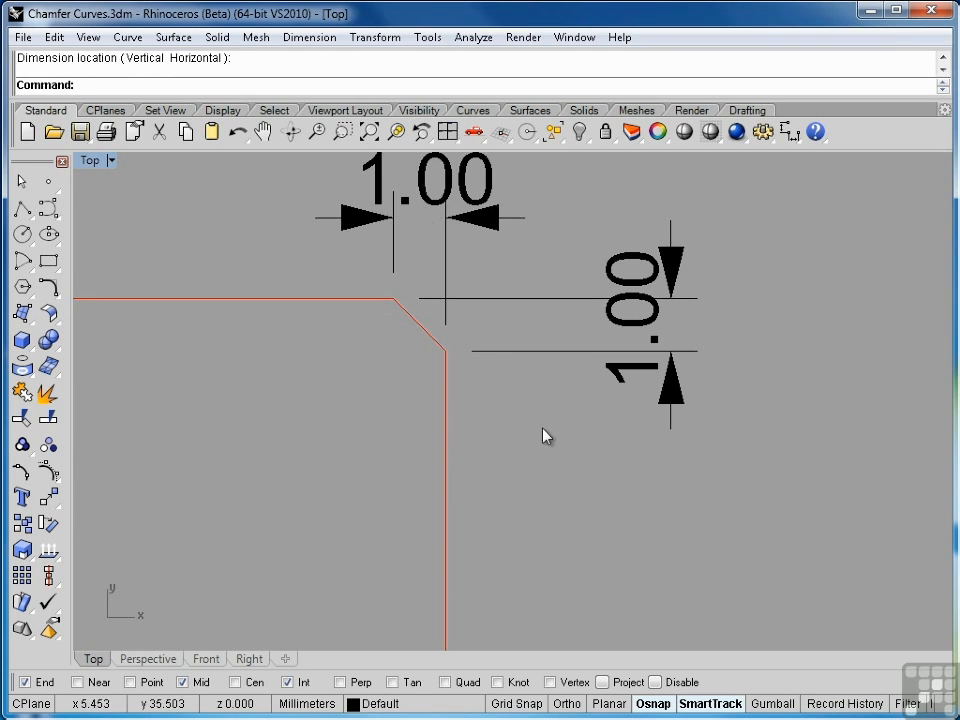
right_click_drag(546, 437, 641, 499)
scroll(641, 499, "down", 1)
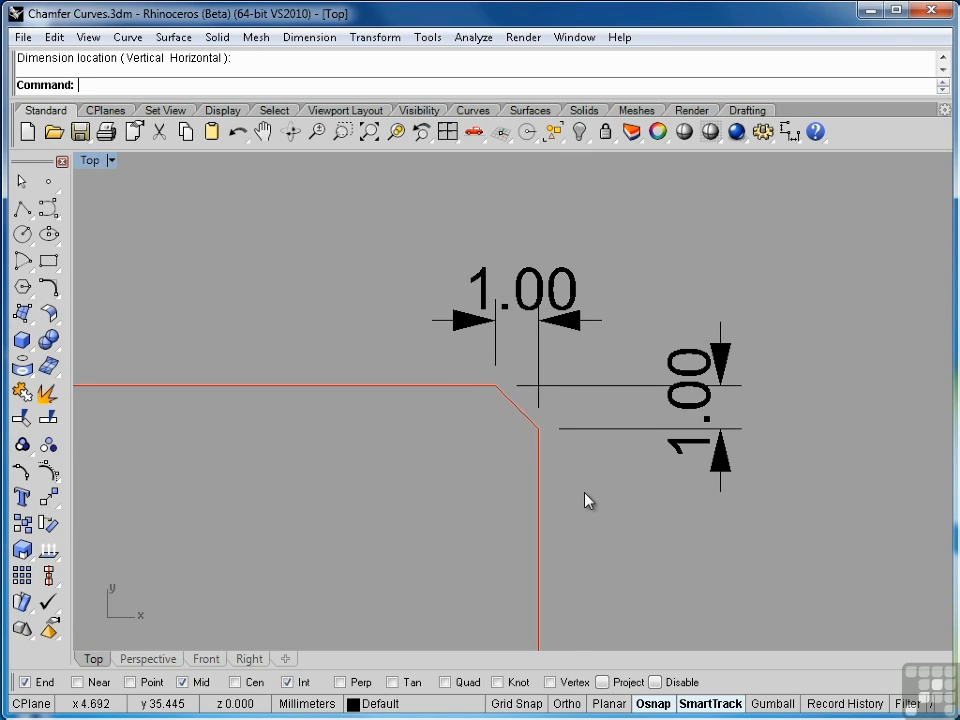
Undo the two chamfer dimensions and the chamfer to restore the sharp corner
right_click_drag(594, 495, 638, 446)
key("ctrl+z")
key("ctrl+z")
key("ctrl+z")
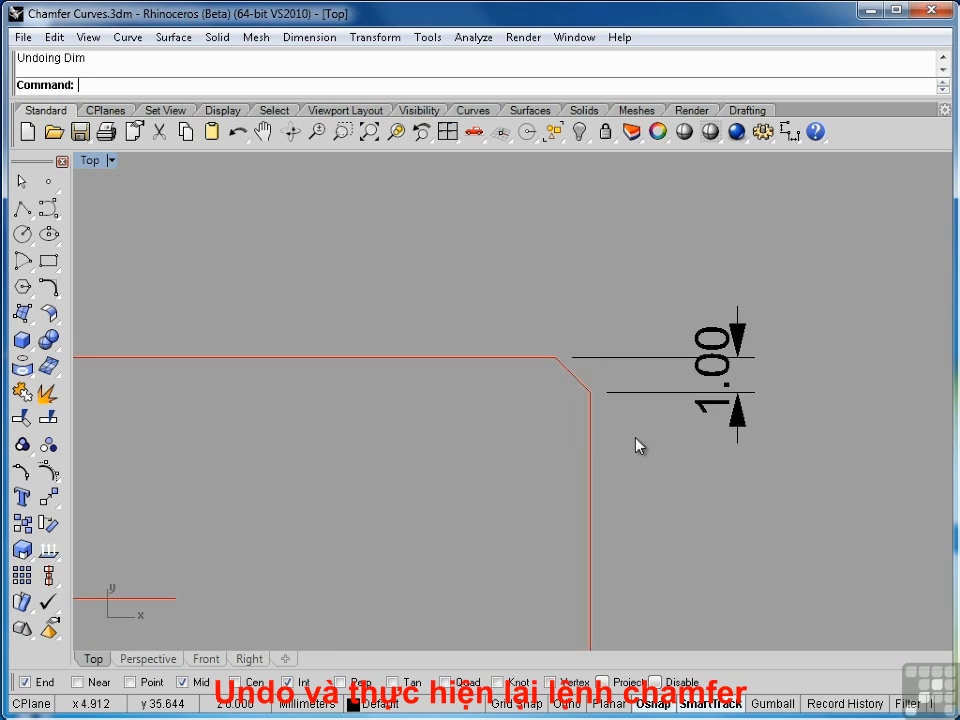
key("Escape")
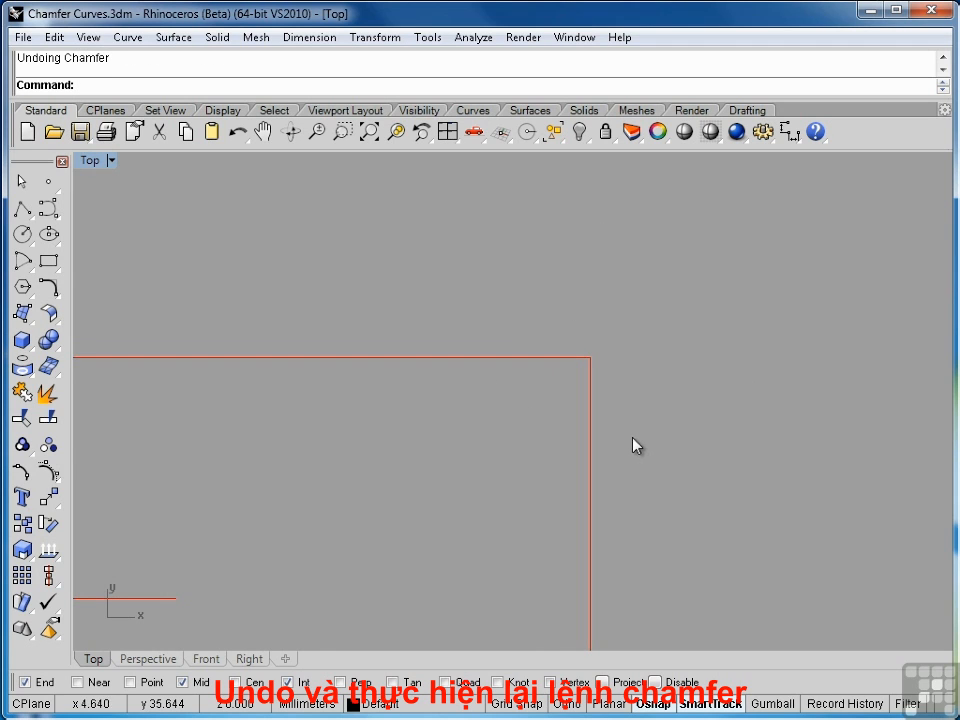
Chamfer the same corner with a first distance of 3 on the horizontal line and a second distance of 5 on the vertical line
left_click(131, 36)
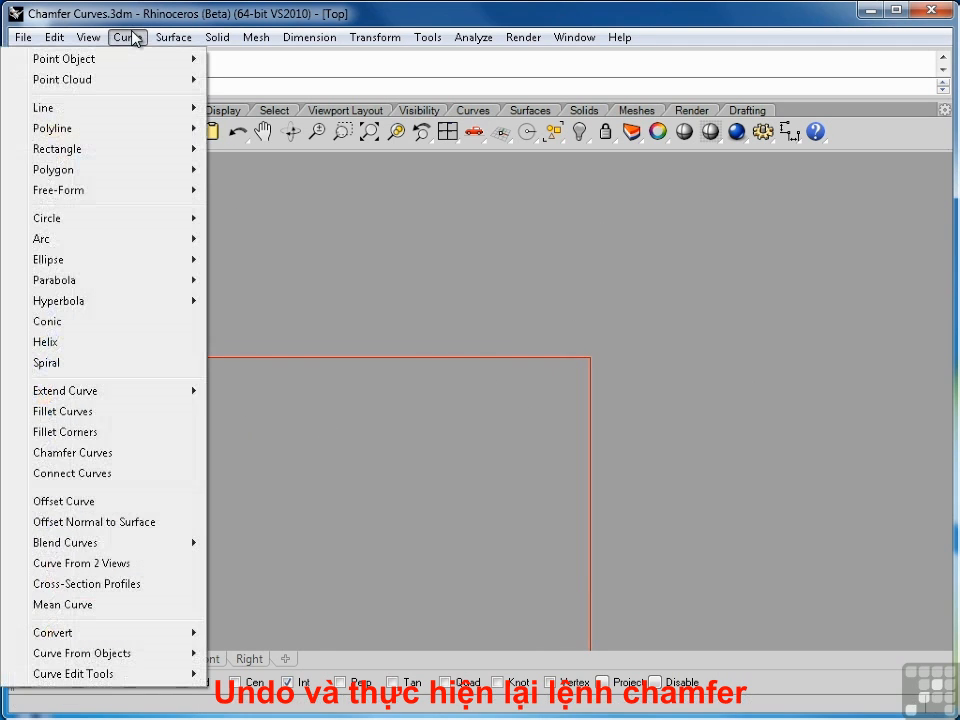
left_click(81, 452)
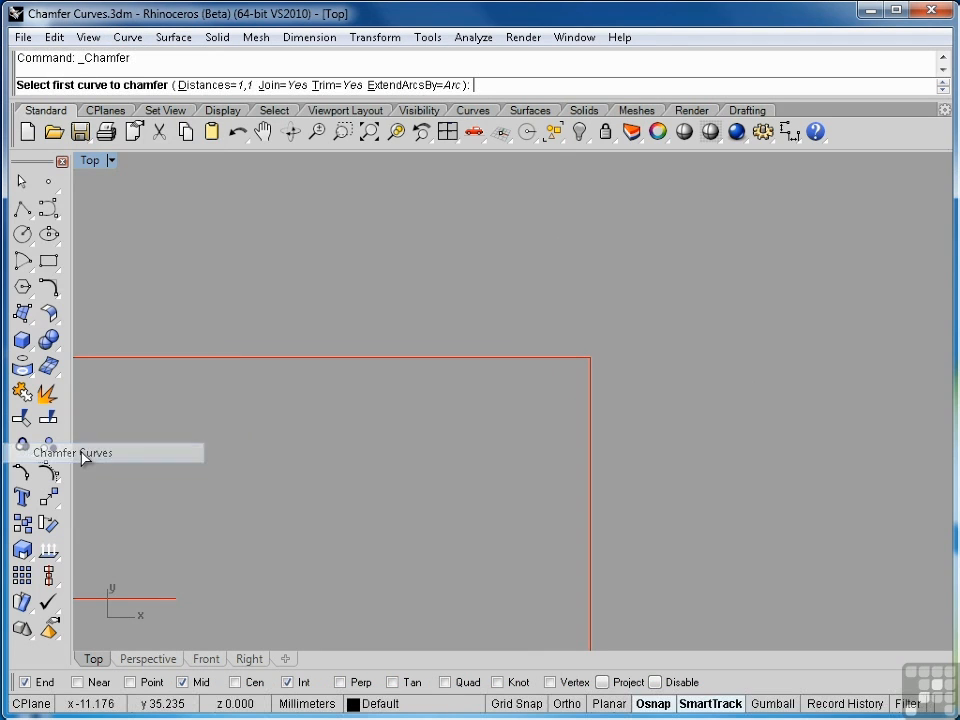
left_click(215, 86)
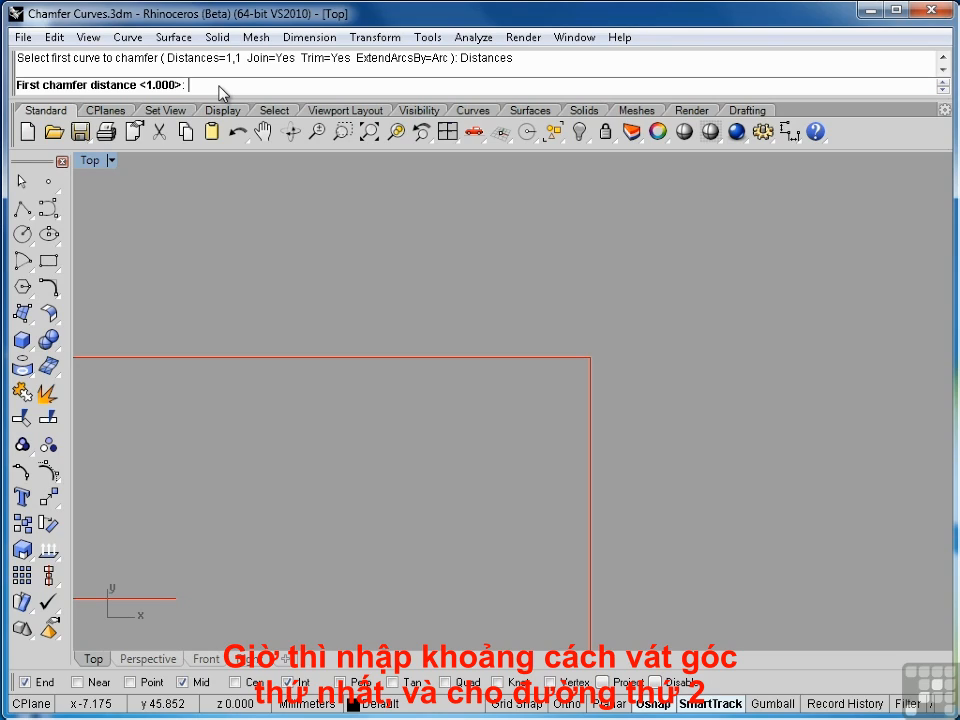
type("3")
key("Return")
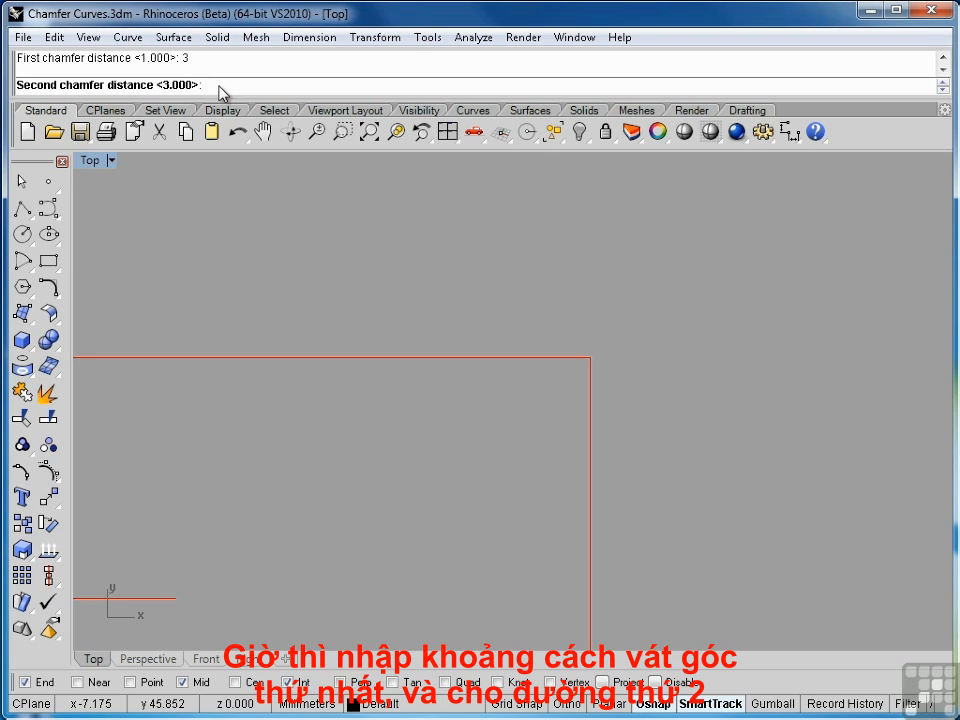
type("5")
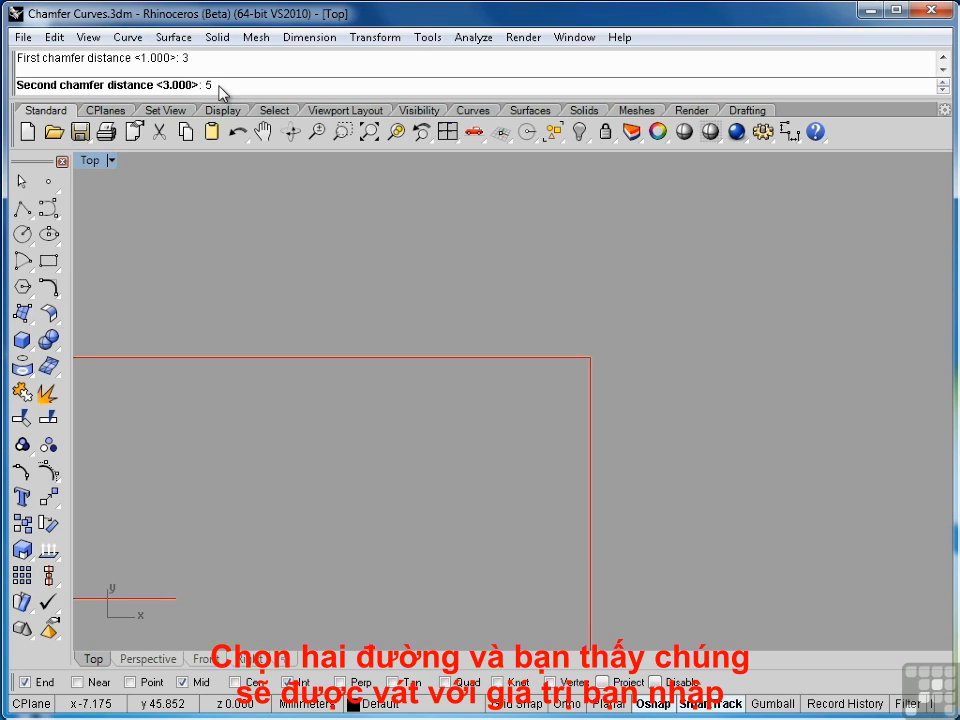
key("Return")
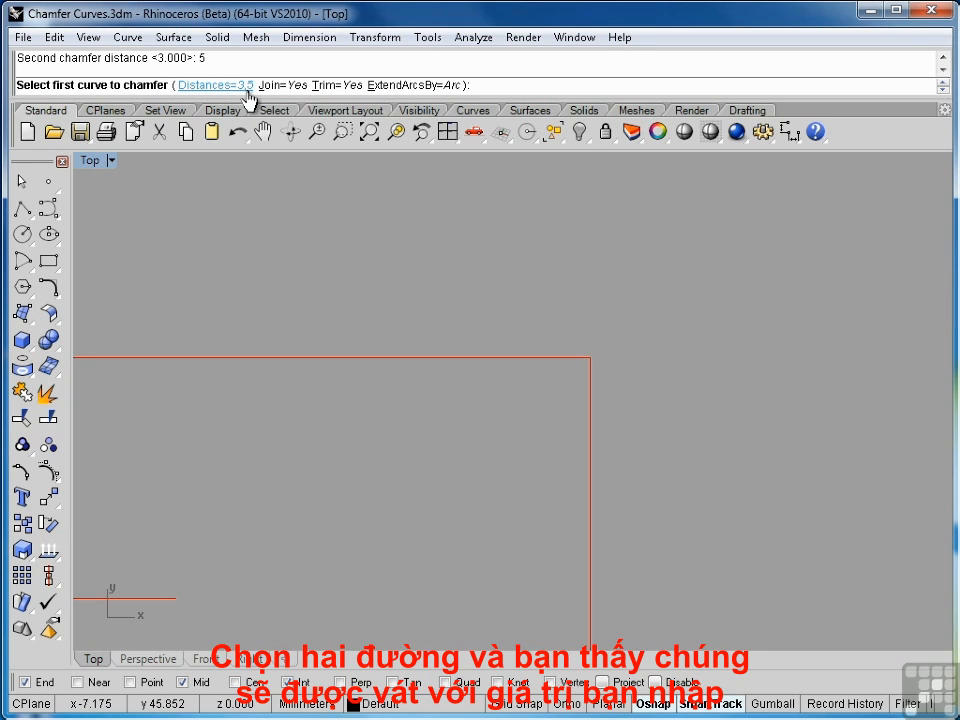
left_click(528, 358)
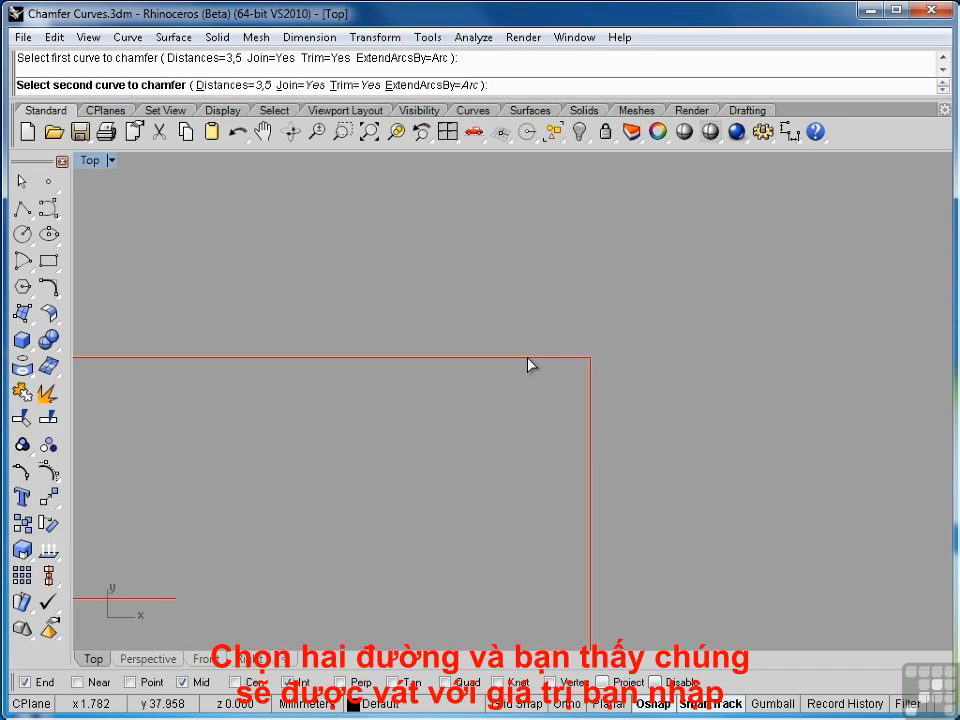
left_click(591, 425)
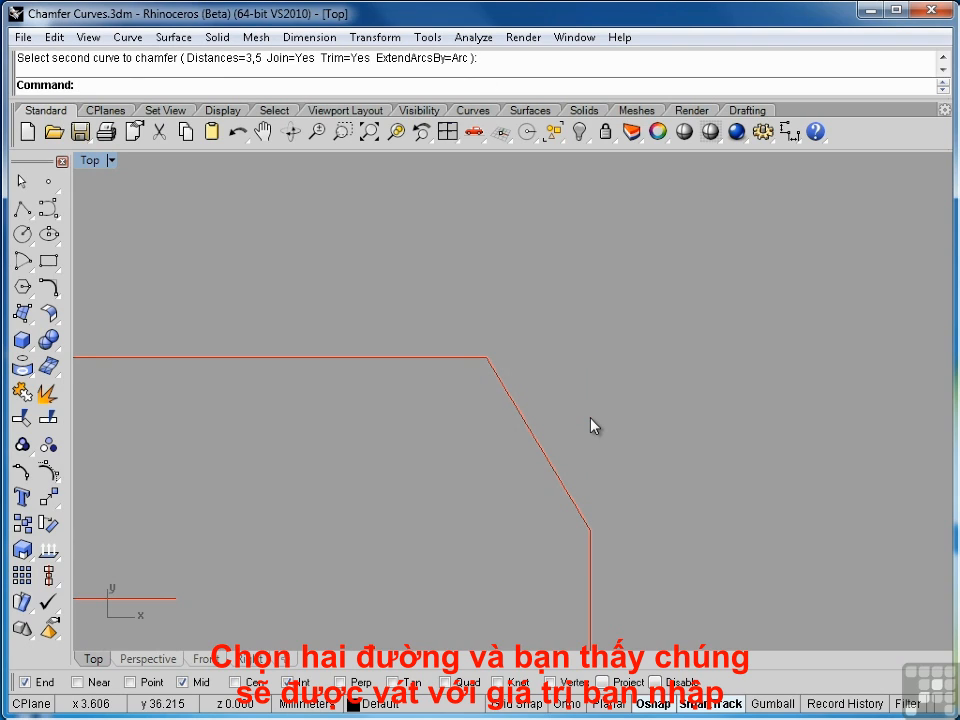
Dimension the horizontal leg of the uneven chamfer, placing the dimension above the corner
left_click(791, 132)
left_click(588, 528)
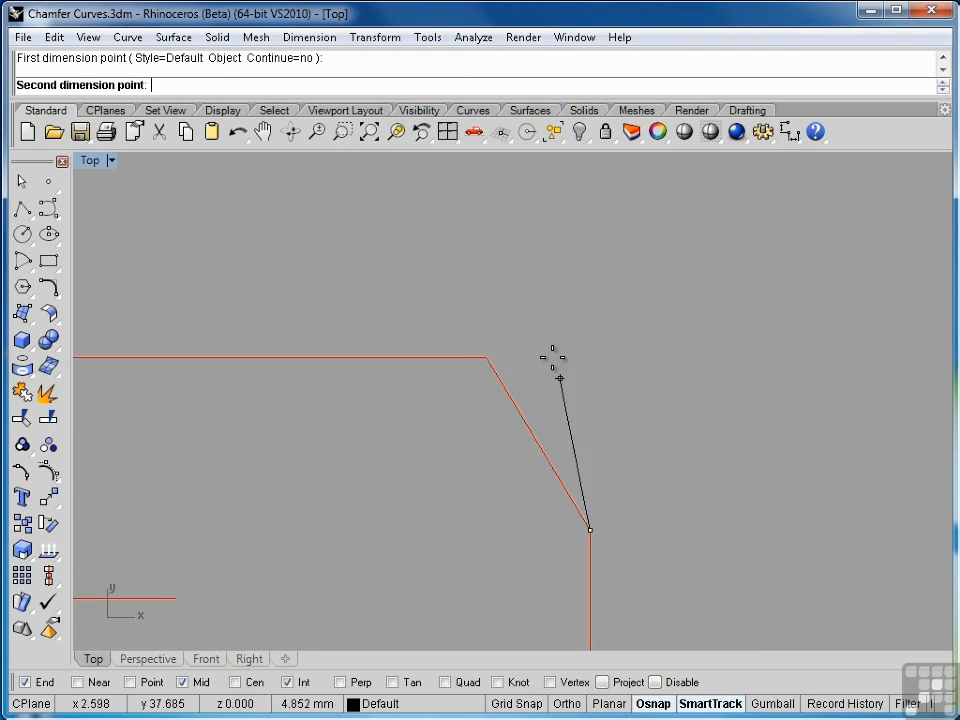
left_click(487, 357)
left_click(544, 264)
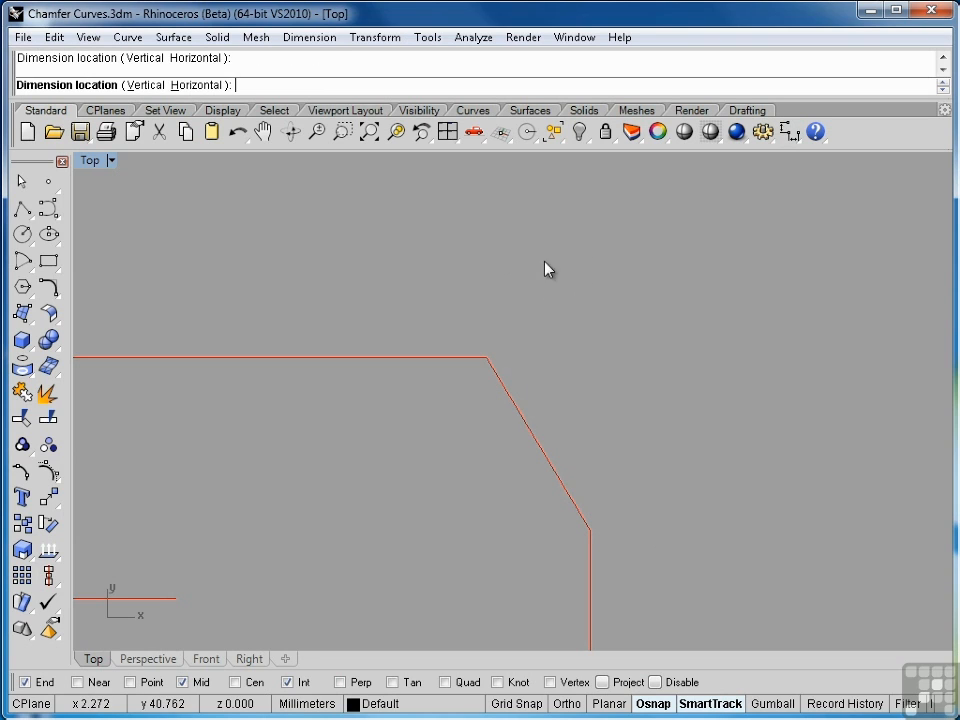
Dimension the vertical leg of the uneven chamfer, placing the dimension outside the corner beside the vertical line
key("Return")
left_click(487, 357)
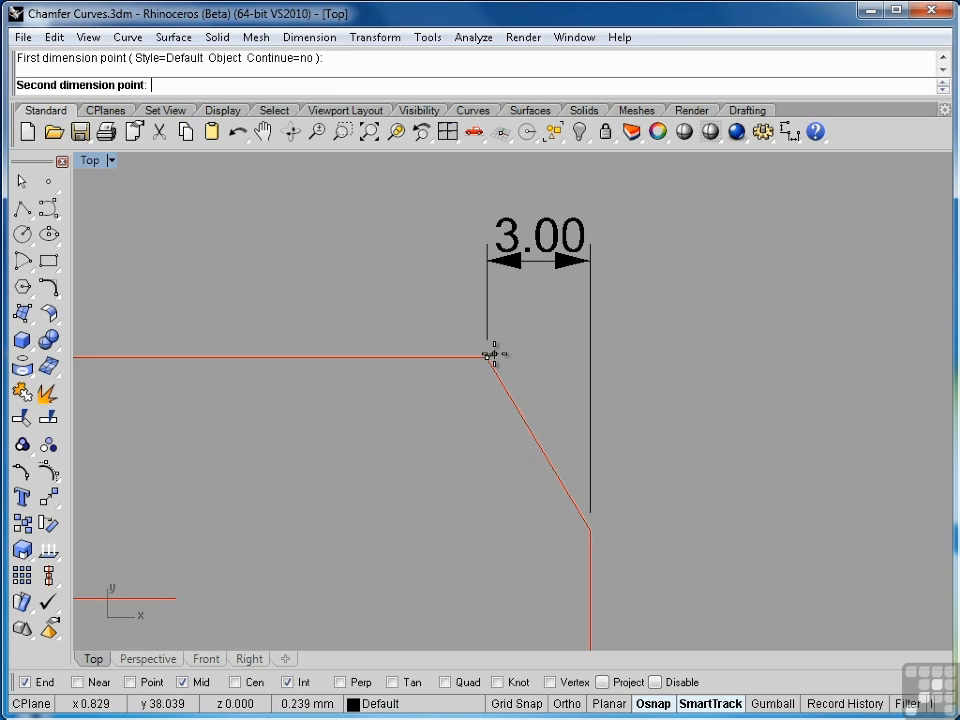
left_click(589, 529)
left_click(742, 442)
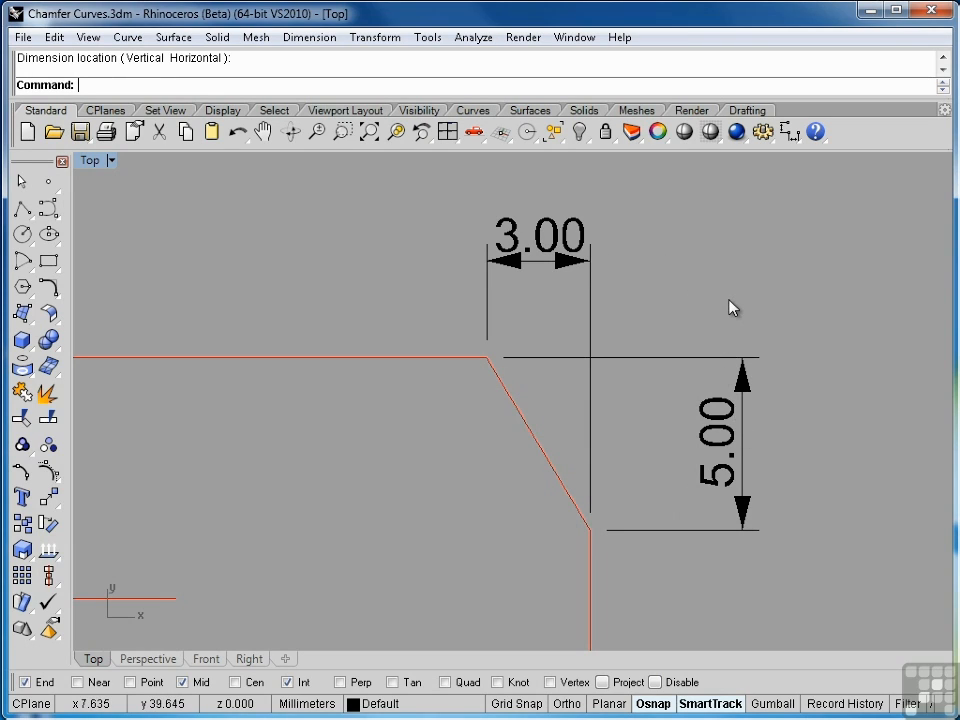
Undo both dimensions and the uneven chamfer on the corner
key("ctrl+z")
key("ctrl+z")
key("ctrl+z")
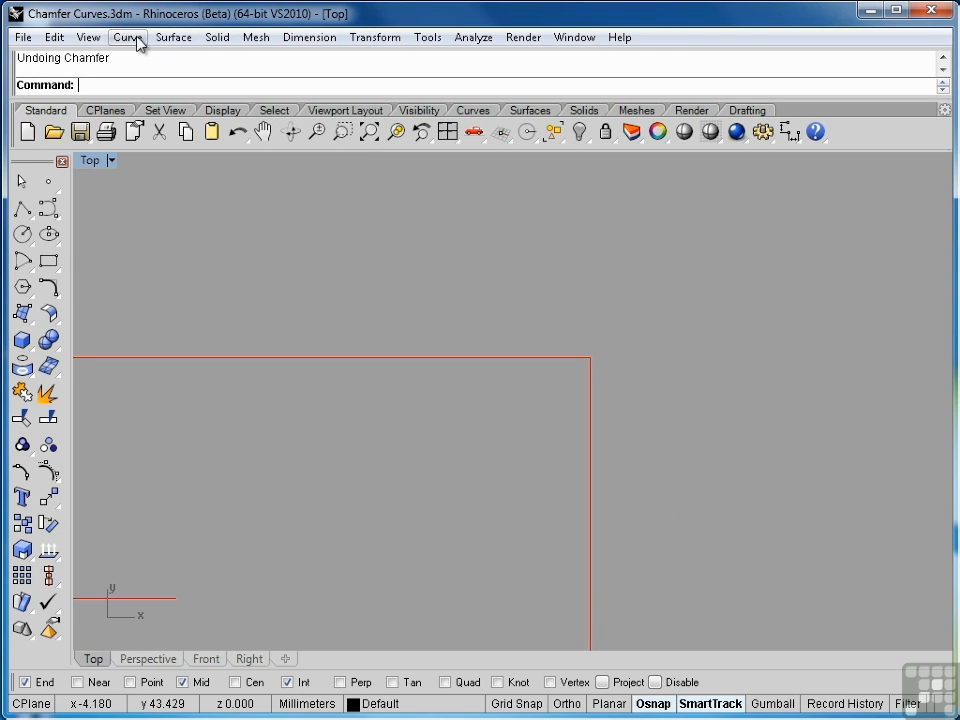
Chamfer the corner with a first distance of 5 on the horizontal line and a second distance of 2 on the vertical line
left_click(58, 298)
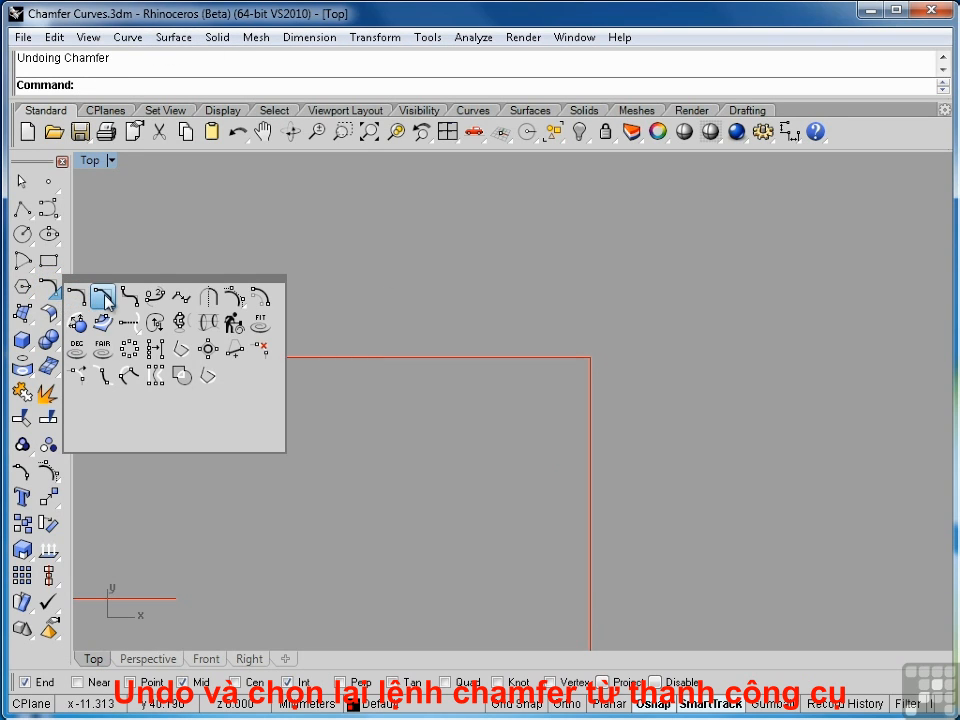
left_click(103, 297)
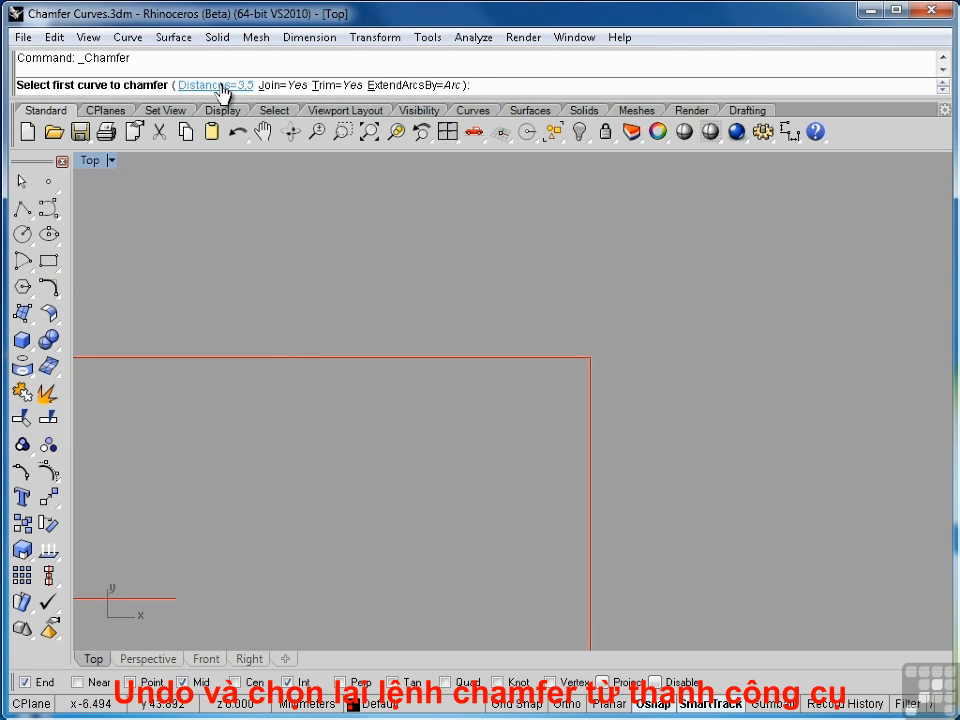
type("5")
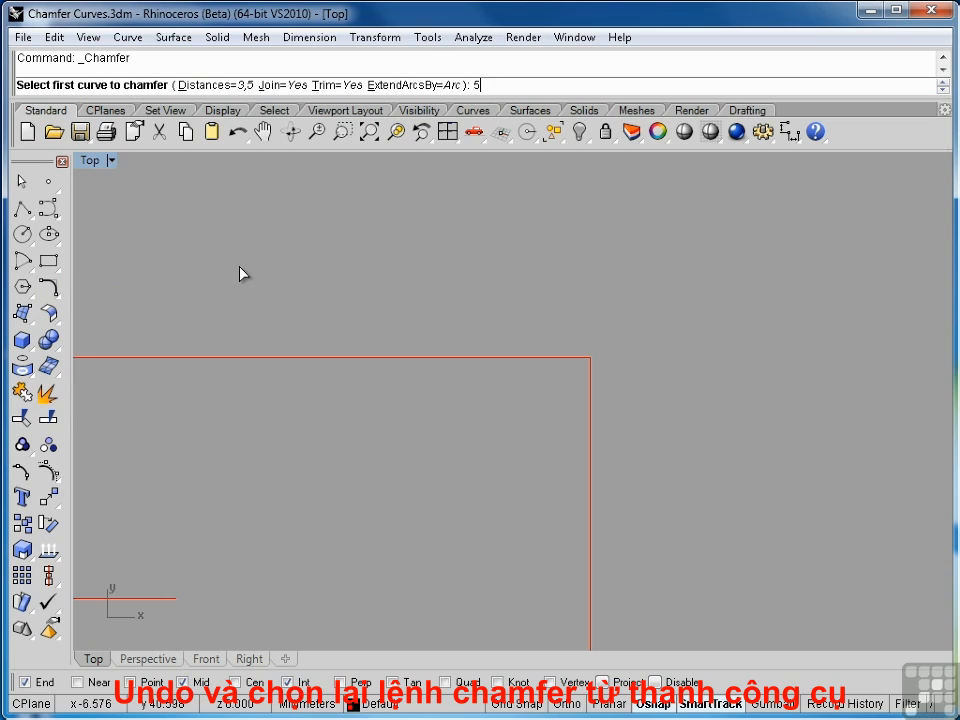
key("Return")
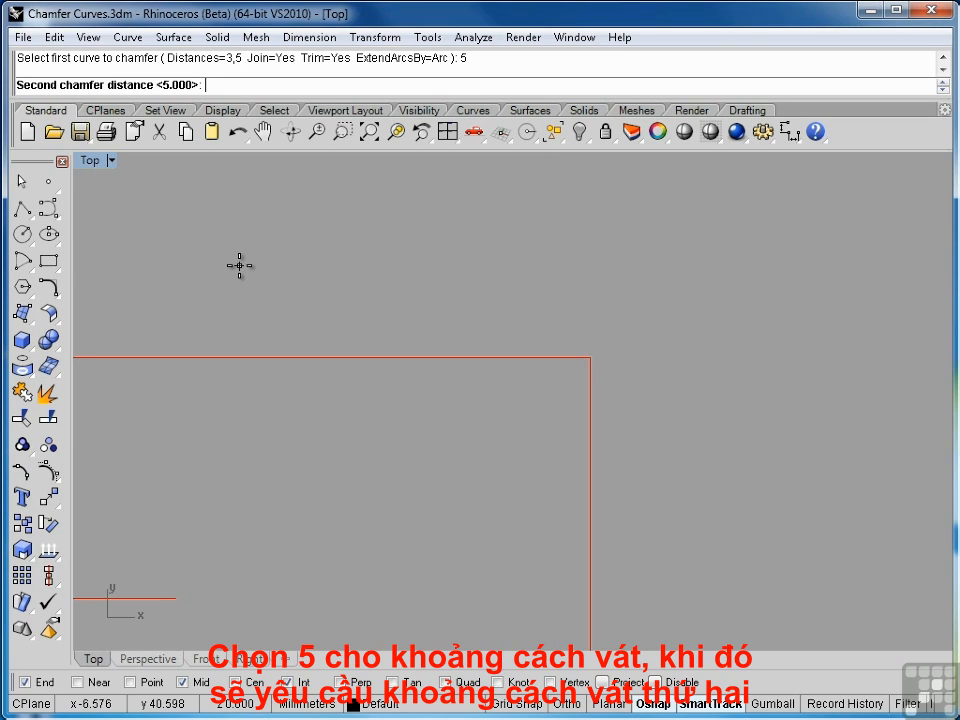
type("2")
key("Return")
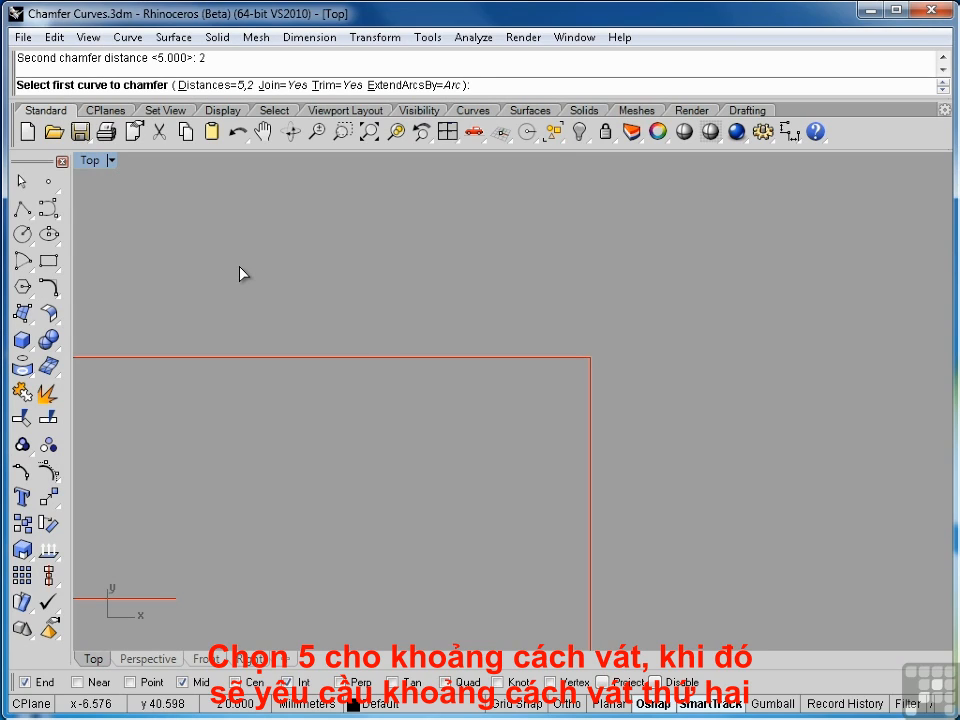
left_click(377, 360)
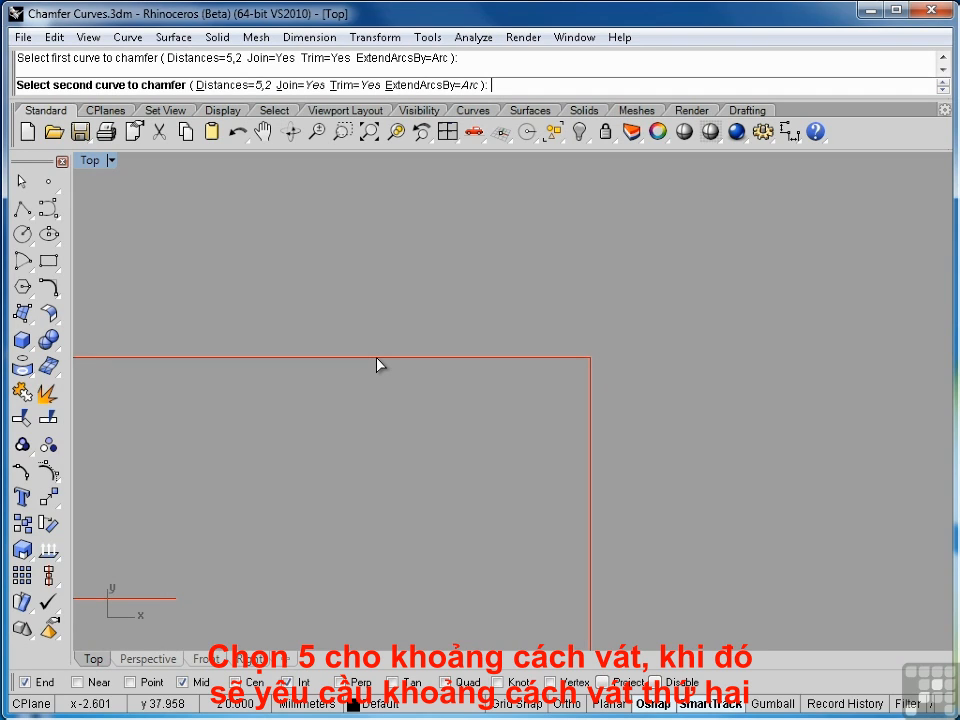
left_click(591, 414)
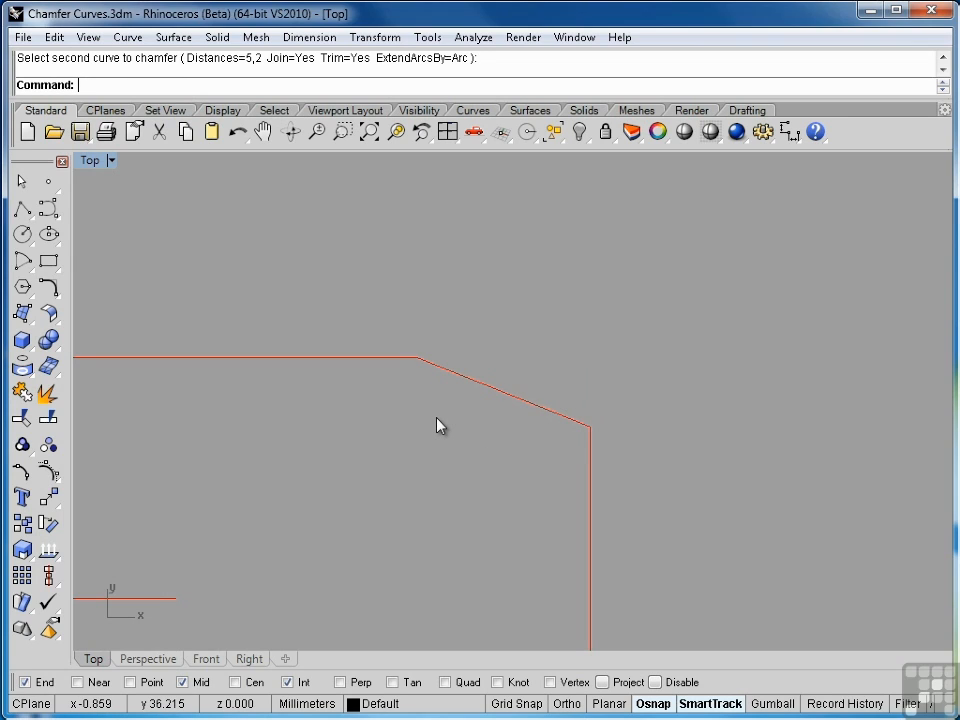
Dimension the horizontal leg of the new chamfer, placing the dimension above the corner
left_click(790, 133)
left_click(590, 427)
left_click(418, 357)
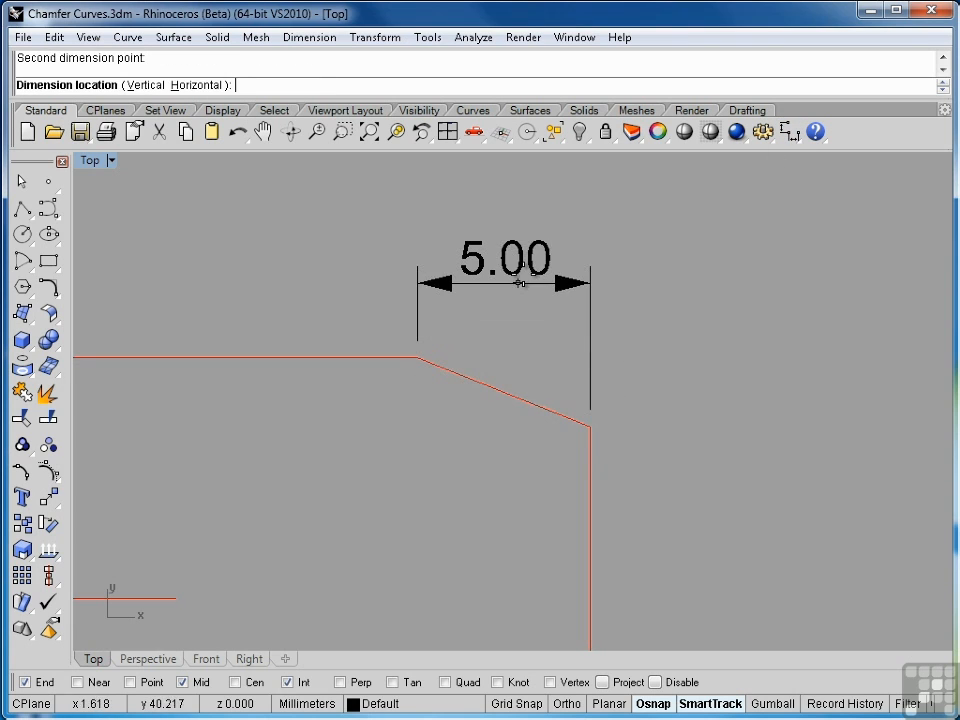
left_click(527, 256)
Dimension the vertical leg of the new chamfer, placing the dimension outside the corner beside the vertical line
key("Return")
left_click(419, 357)
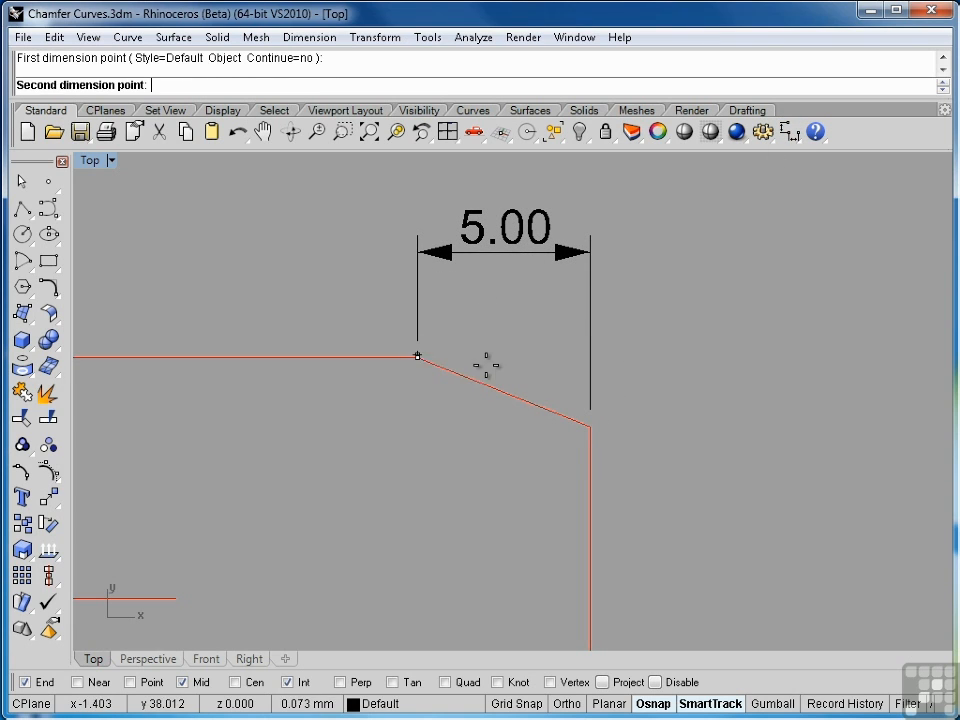
left_click(590, 427)
left_click(733, 412)
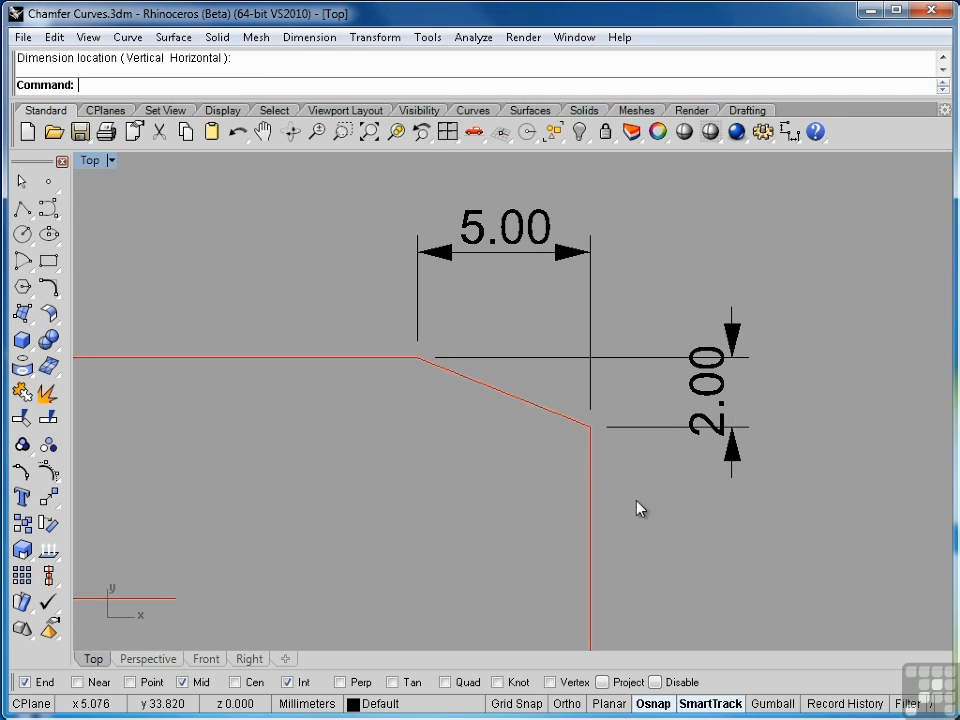
Try chamfering the unconnected horizontal and vertical lines with both distances set to 8, and undo the chamfer
scroll(731, 381, "down", 5)
right_click_drag(731, 381, 392, 332)
left_click(57, 299)
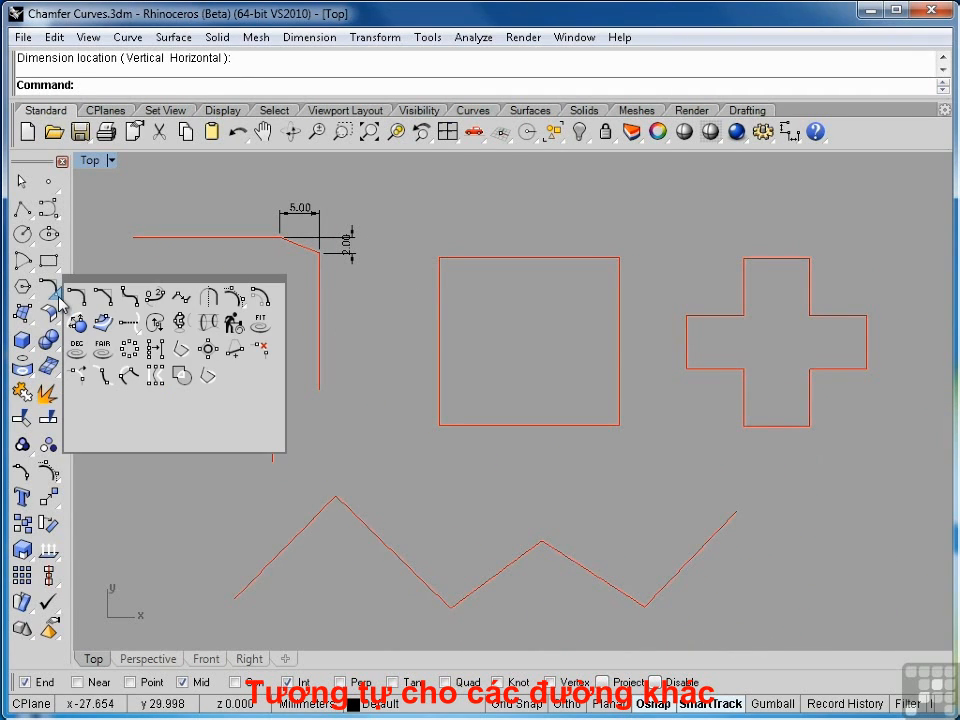
left_click(102, 296)
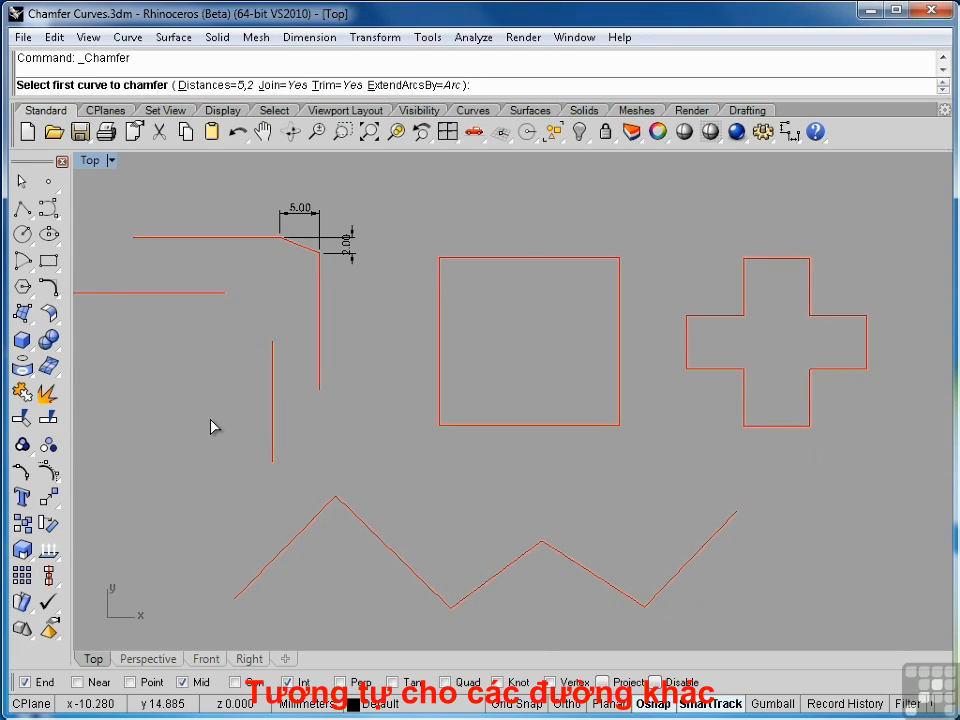
type("8")
key("Return")
type("8")
key("Return")
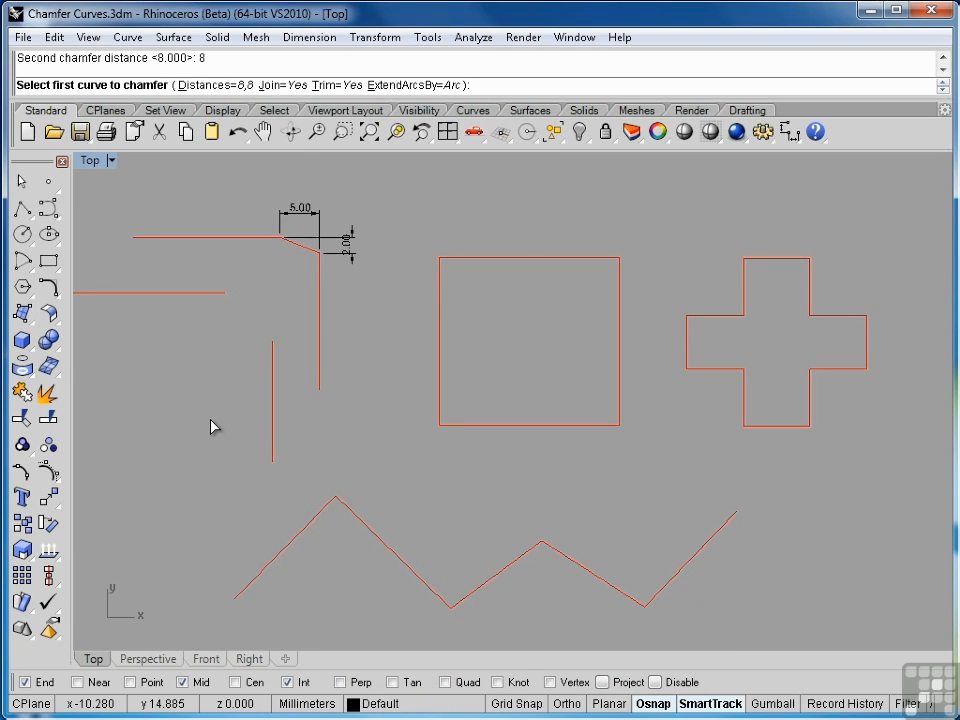
left_click(225, 294)
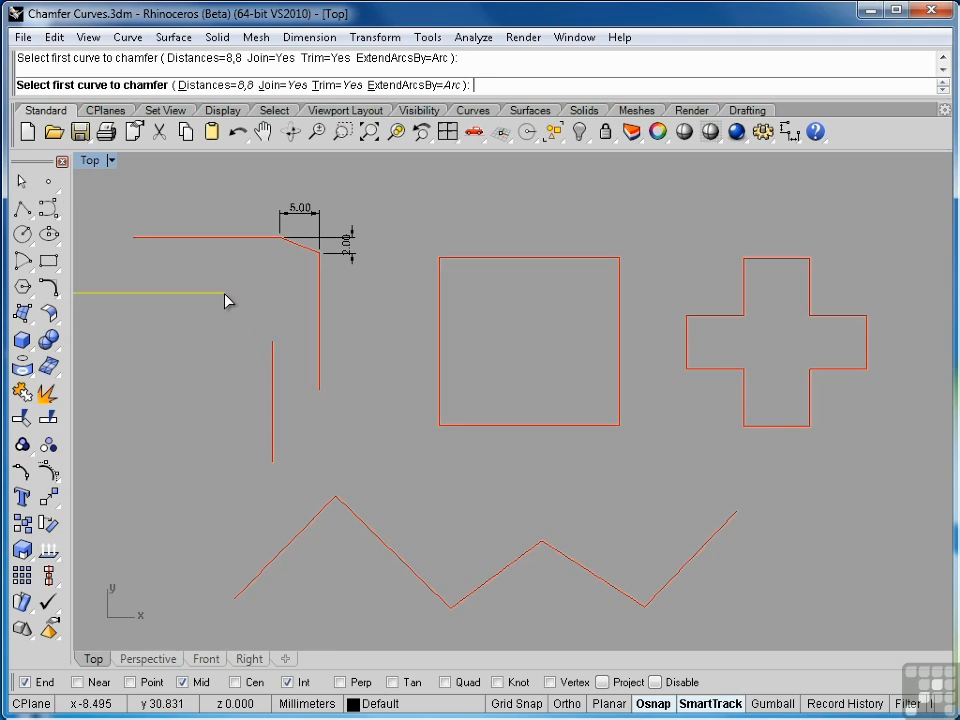
left_click(273, 356)
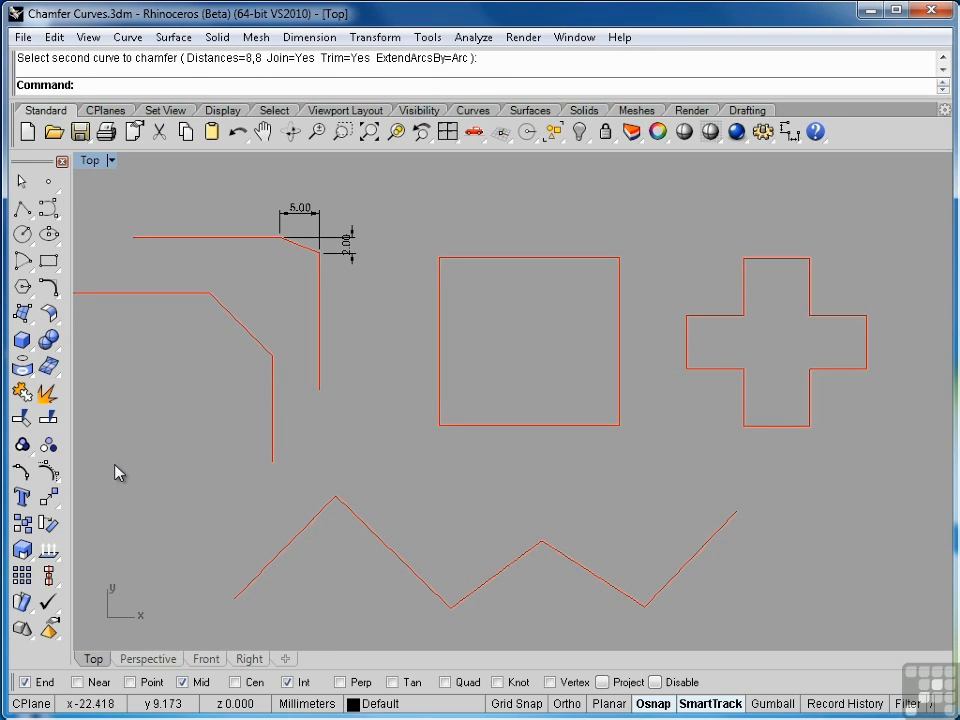
key("ctrl+z")
Join the unconnected horizontal and vertical lines in a sharp corner using Chamfer with both distances set to 0
right_click(141, 427)
type("0")
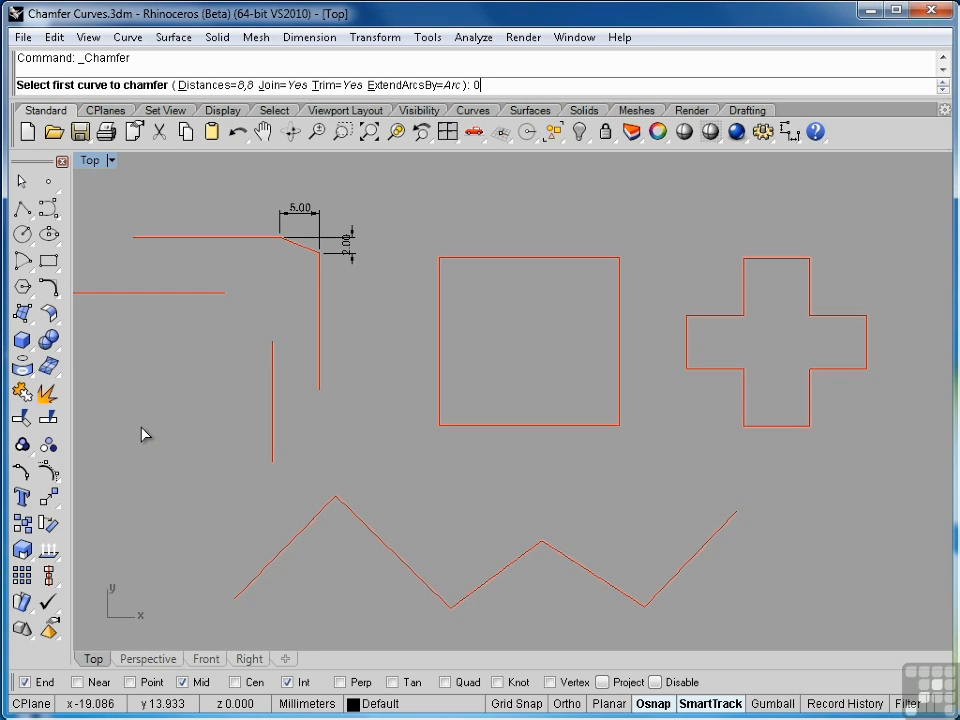
key("Return")
type("0")
key("Return")
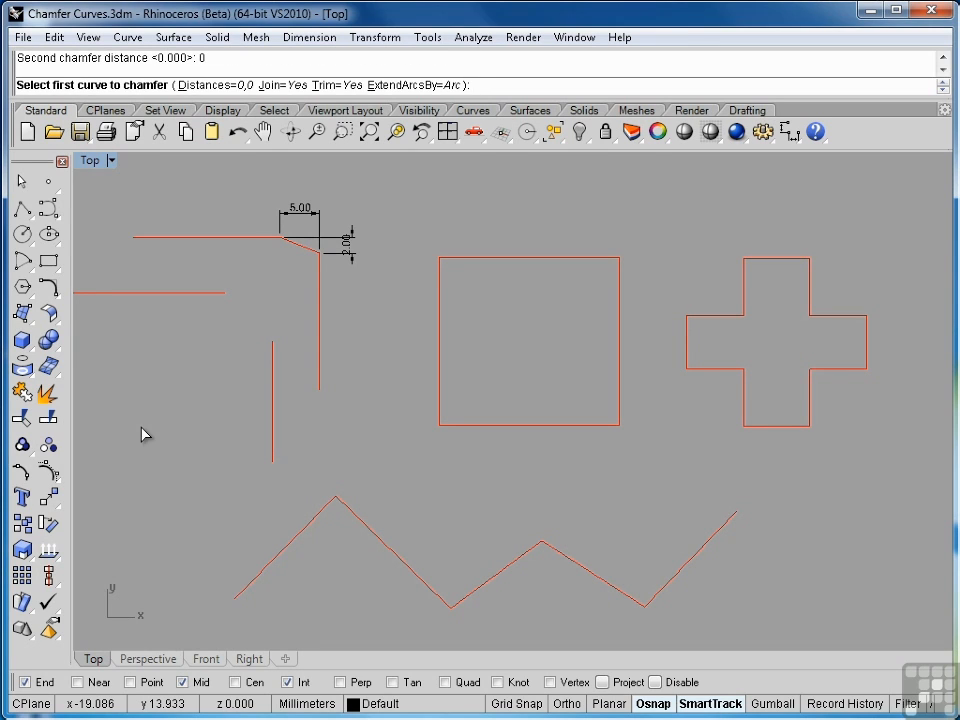
left_click(219, 294)
left_click(273, 364)
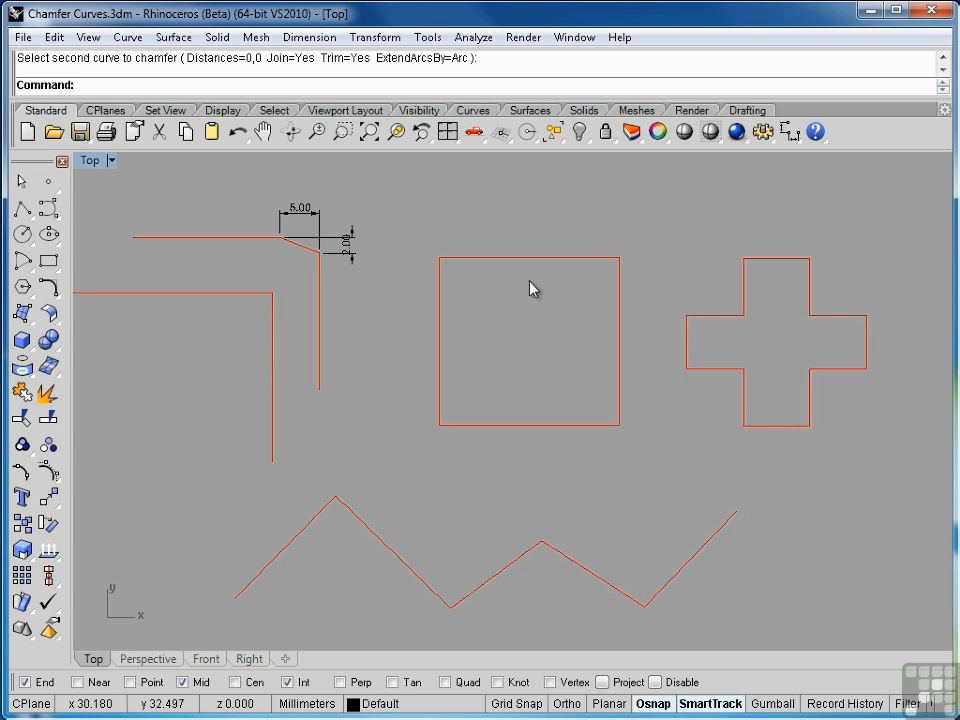
Chamfer the upper-left corner of the square with both distances set to 3
key("Return")
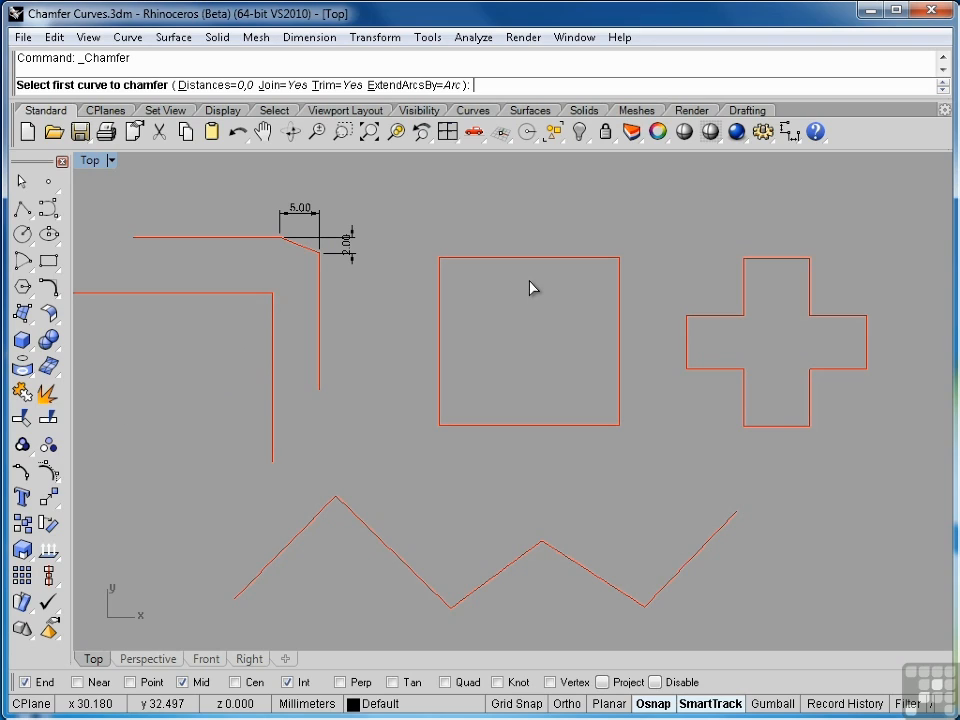
type("3")
key("Return")
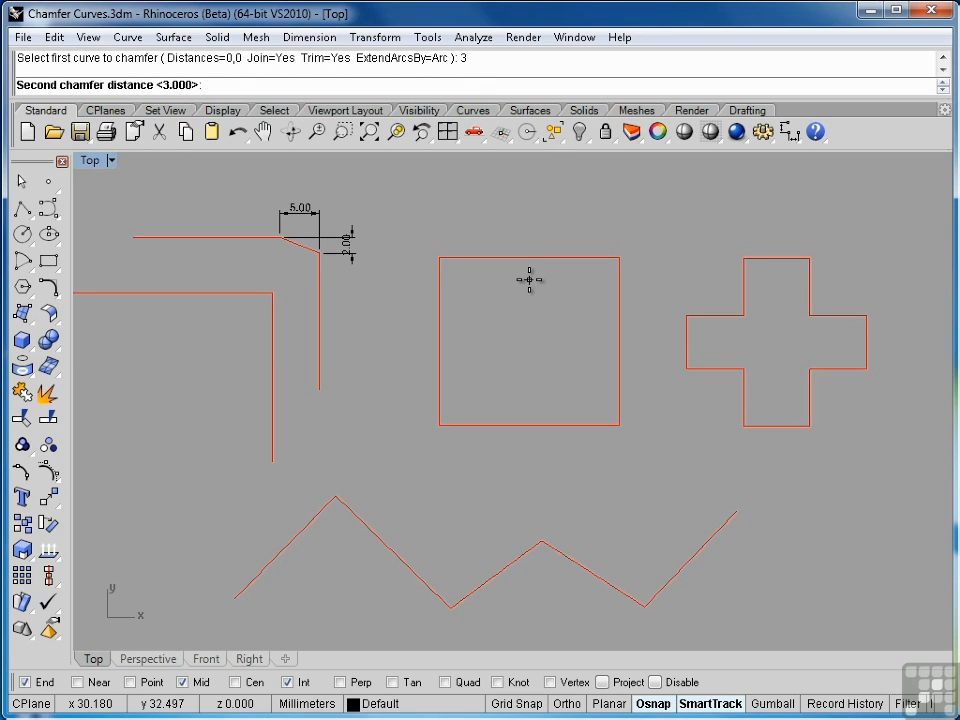
type("3")
key("Return")
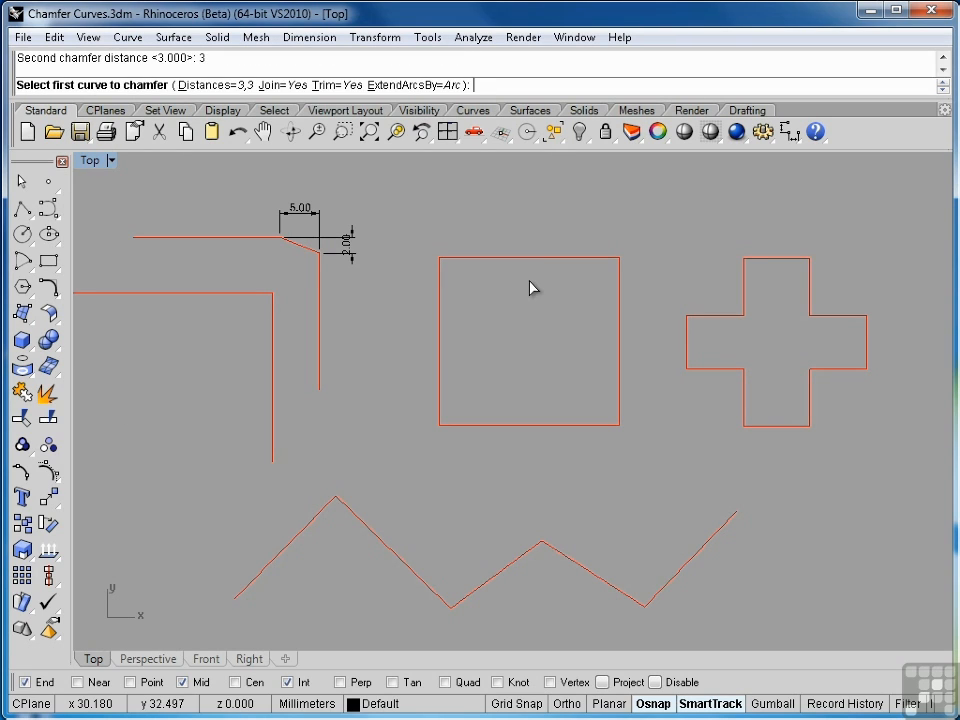
left_click(441, 284)
left_click(475, 259)
Chamfer the square's upper-right corner with a first distance of 6 on the top edge and a second of 3 on the right edge
key("Return")
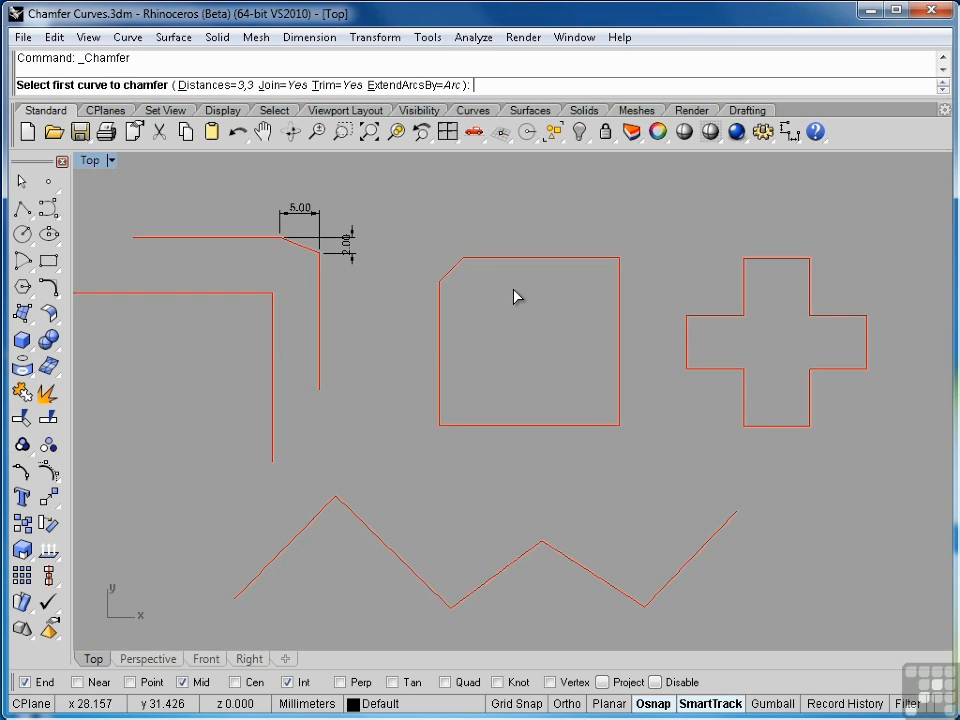
key("Return")
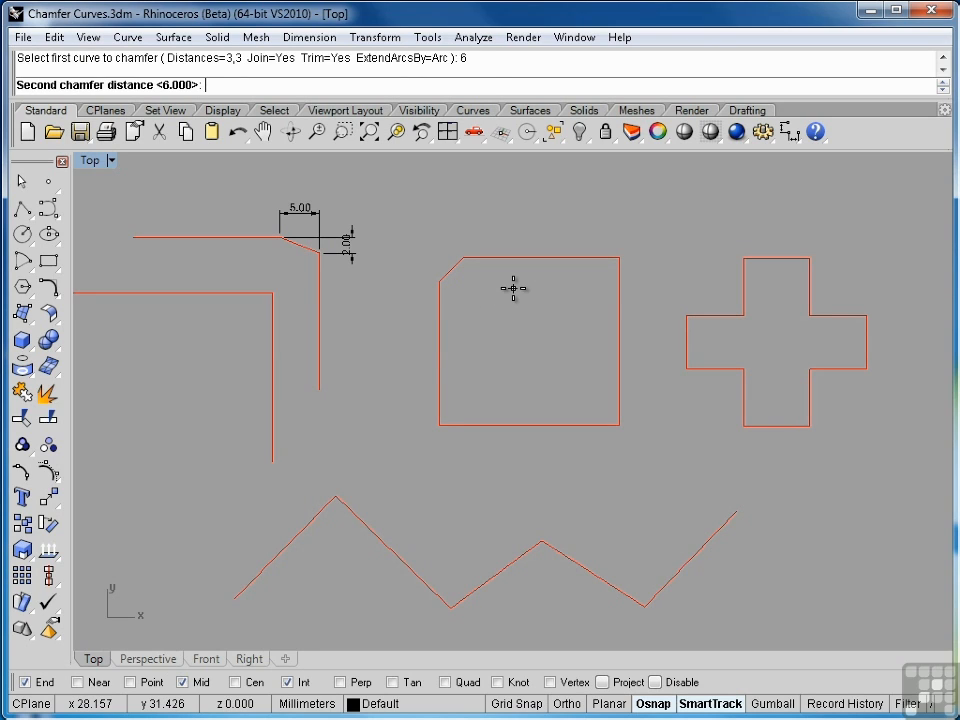
type("3")
key("Return")
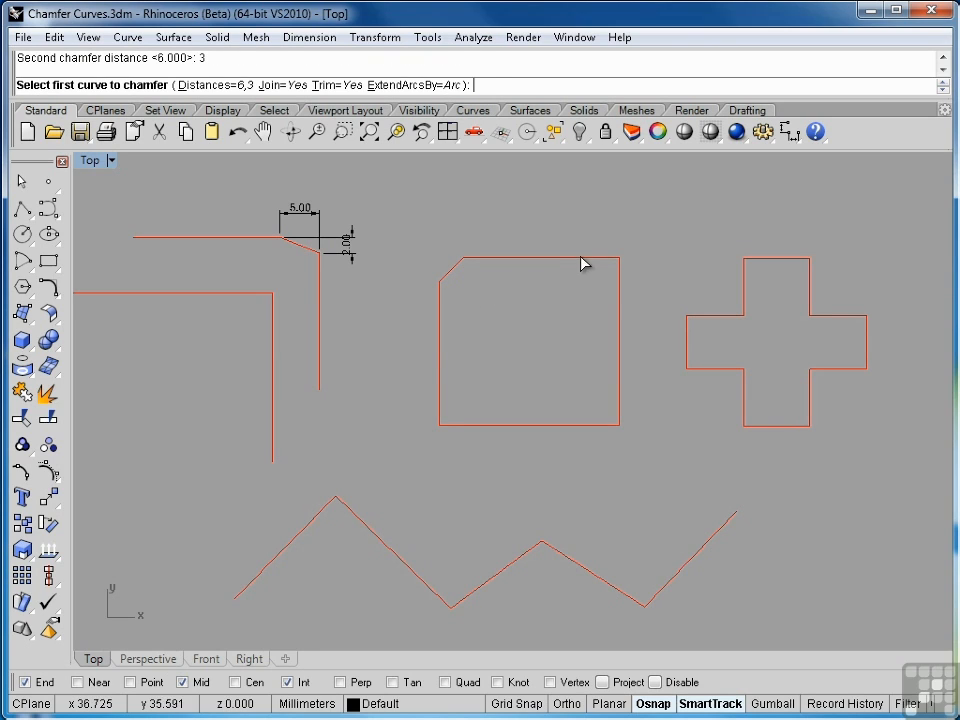
left_click(618, 287)
left_click(618, 285)
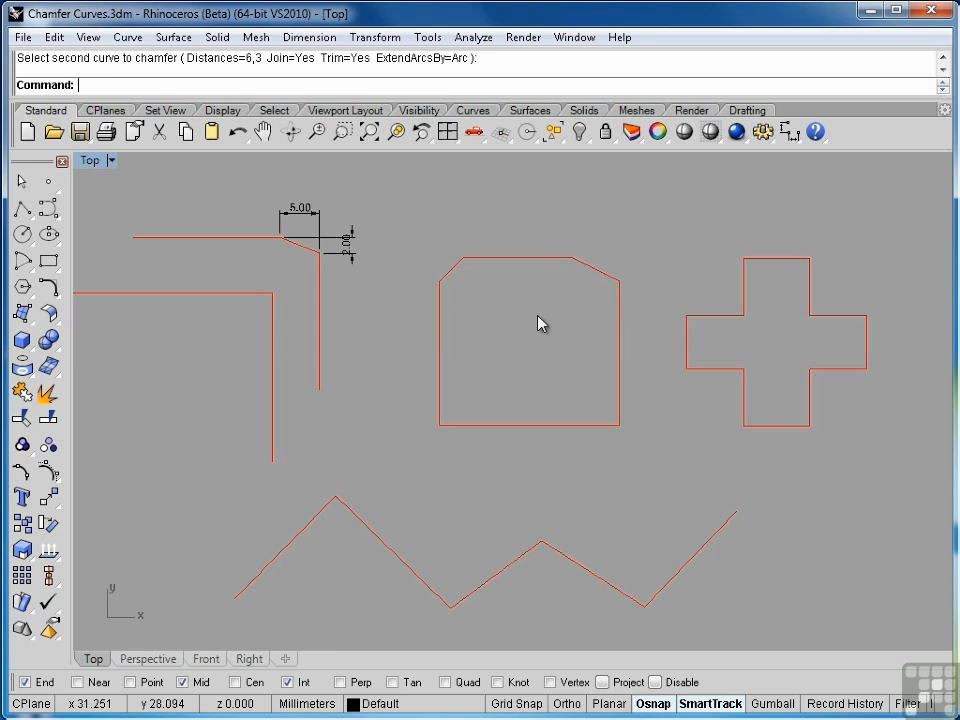
Chamfer the lower-left corner of the square with both distances set to 8
key("Return")
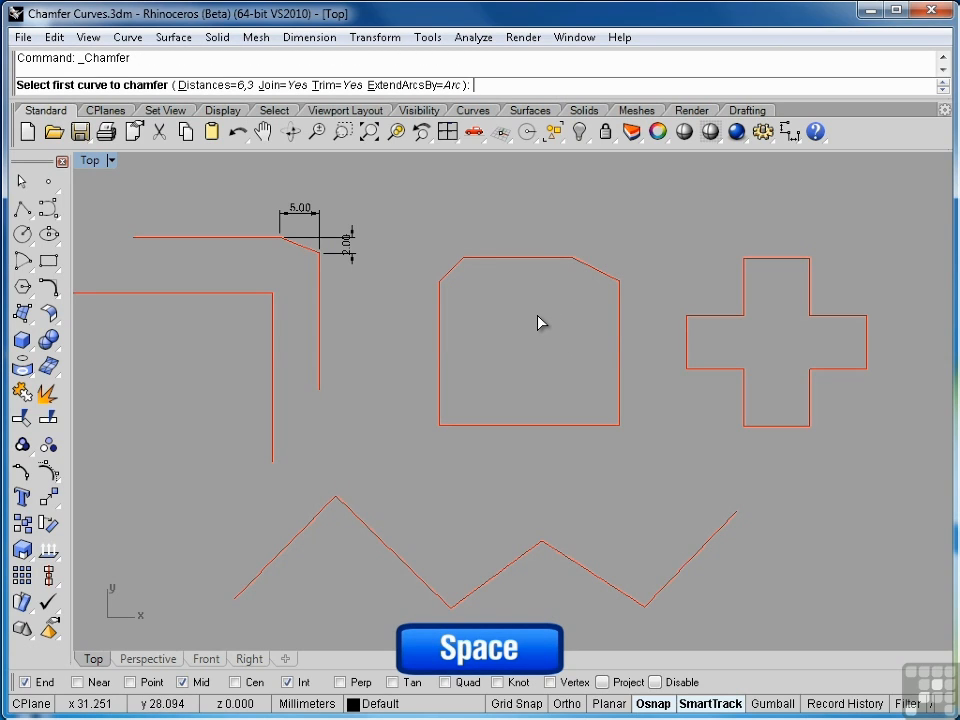
type("8")
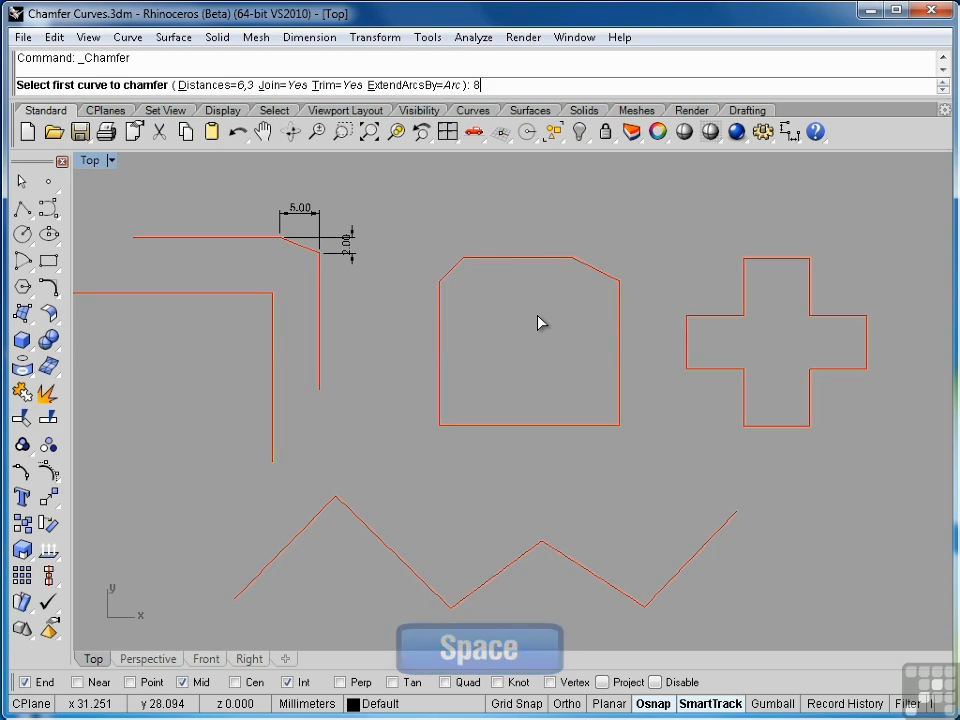
key("Return")
type("8")
key("Return")
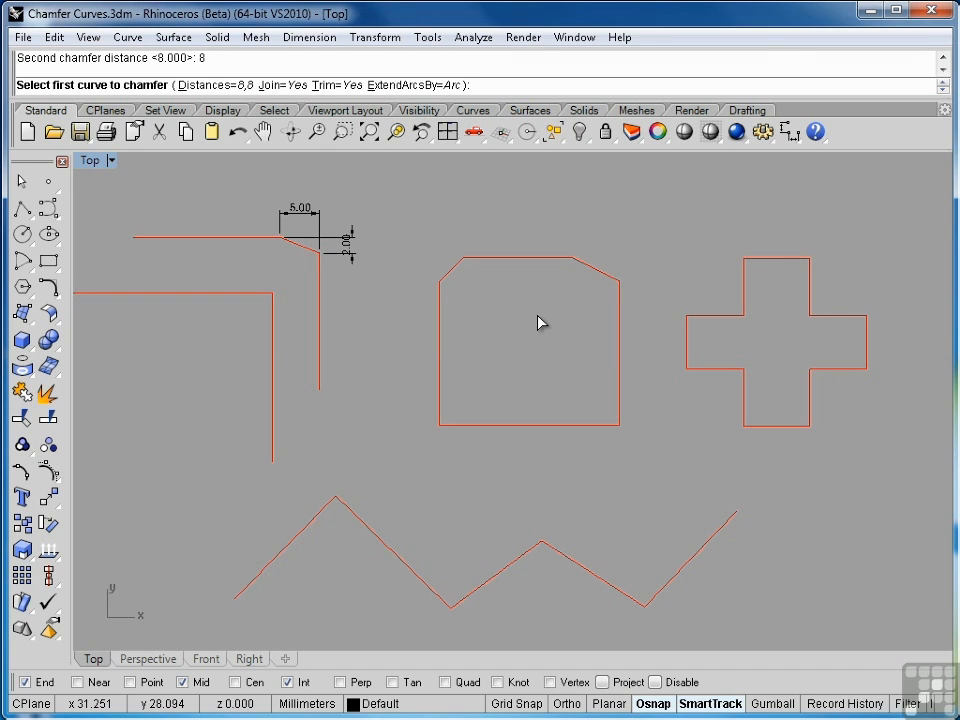
left_click(440, 404)
left_click(469, 427)
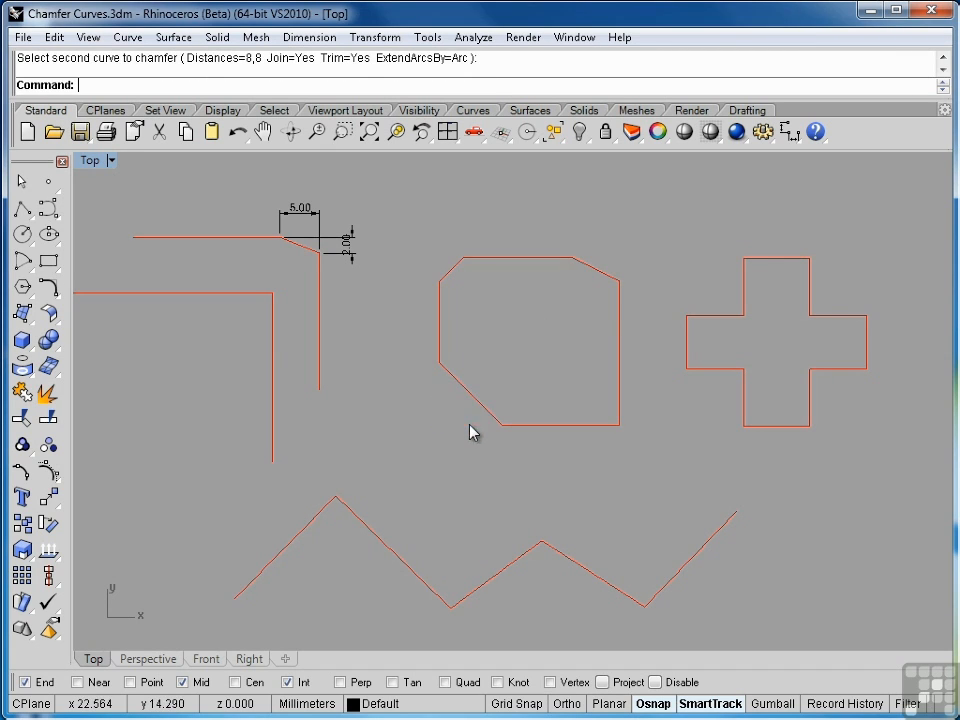
Chamfer the lower-right corner of the square with both distances set to 1
key("Return")
type("1")
key("Return")
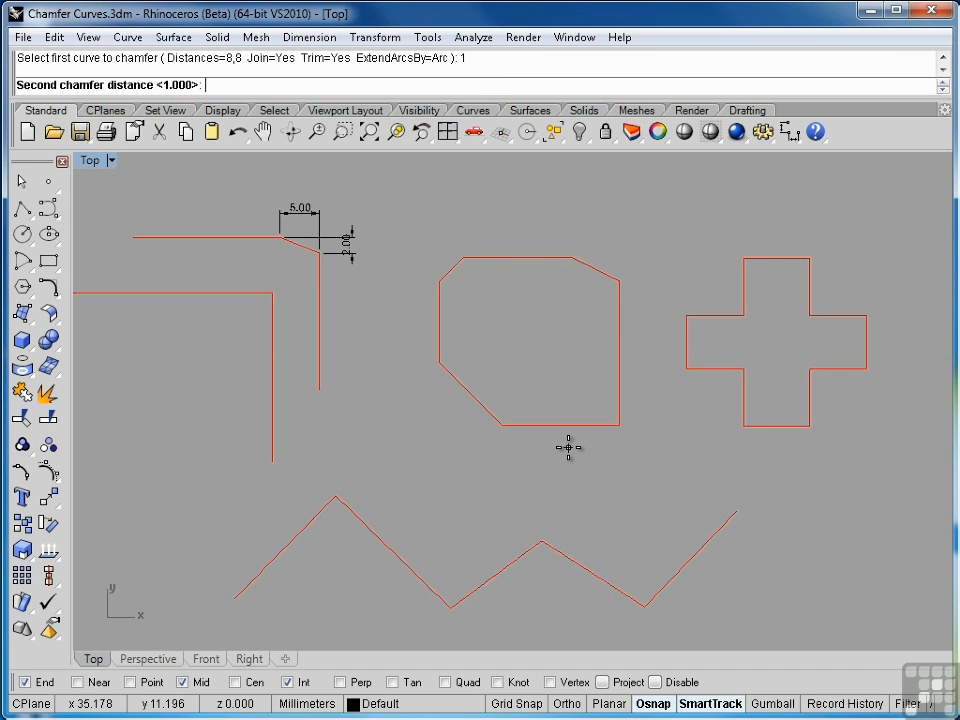
type("1")
key("Return")
left_click(614, 425)
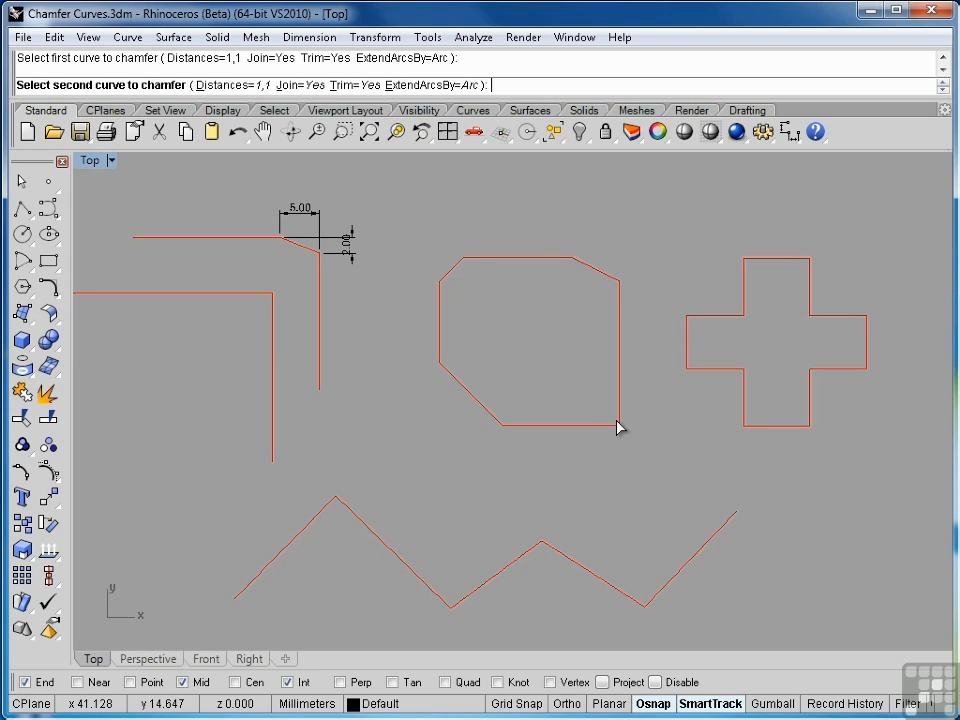
left_click(620, 418)
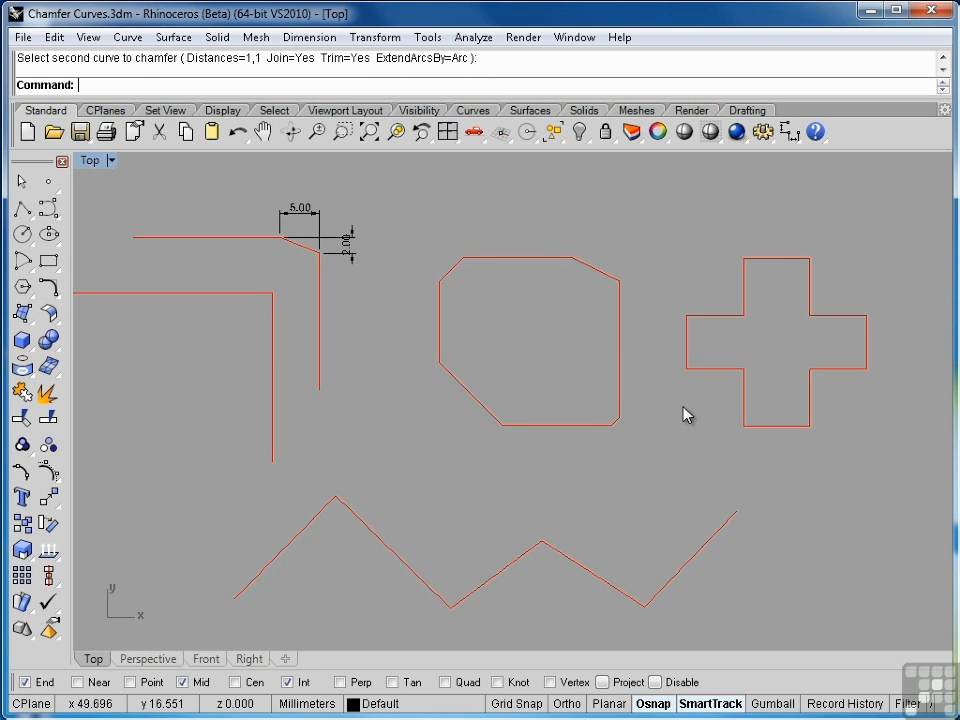
Chamfer the lower outer corner of the cross's left arm and the adjoining inner corner with both distances set to 3
key("Return")
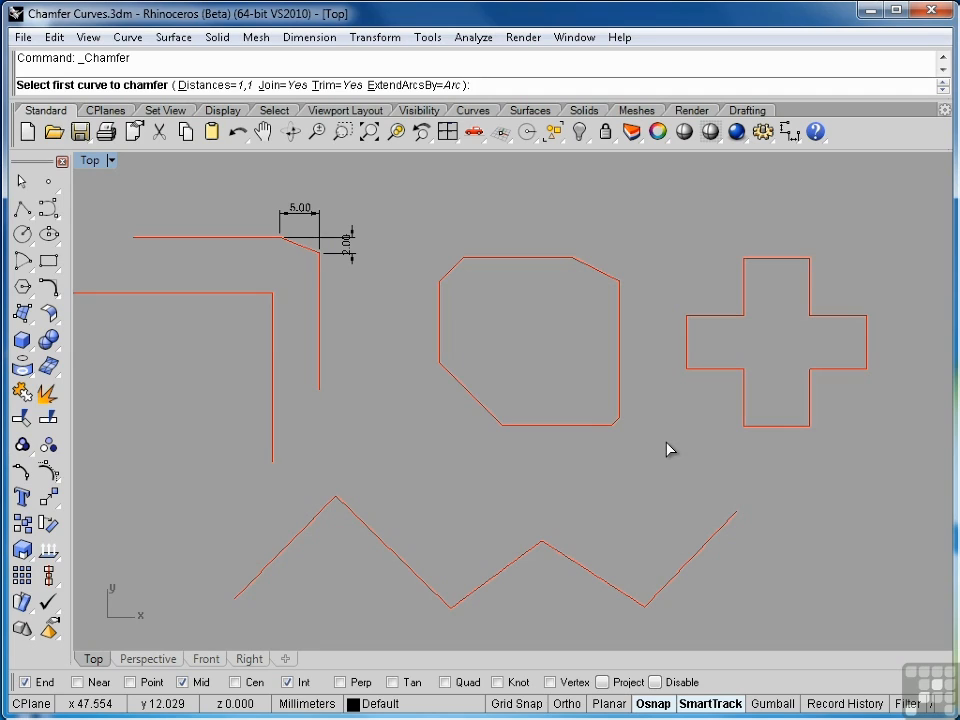
type("3")
key("Return")
type("3")
key("Return")
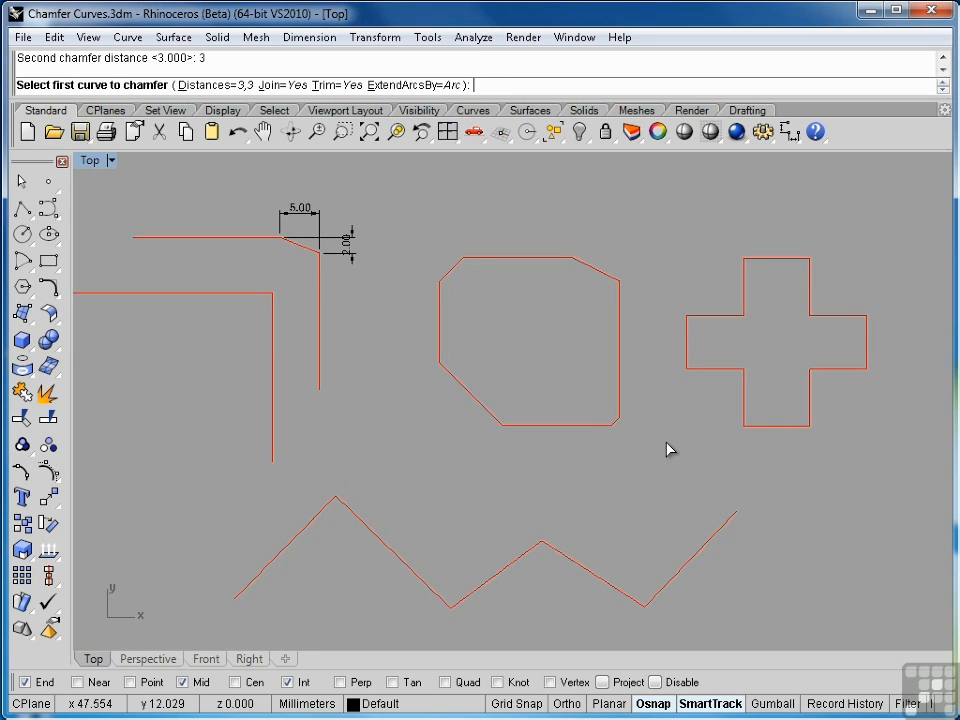
left_click(686, 354)
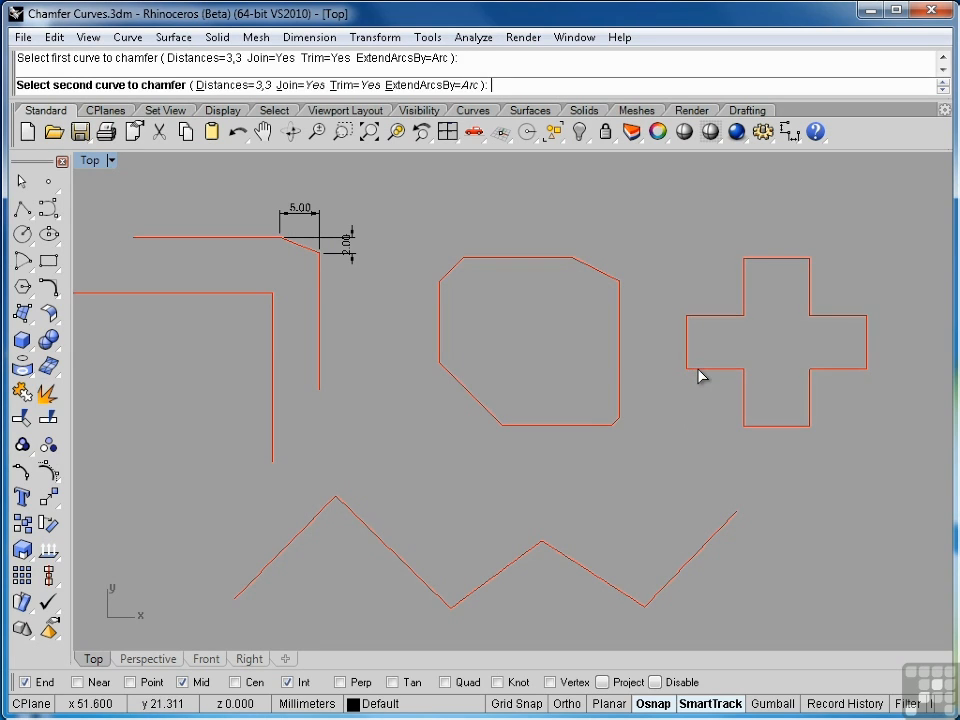
left_click(699, 375)
key("Return")
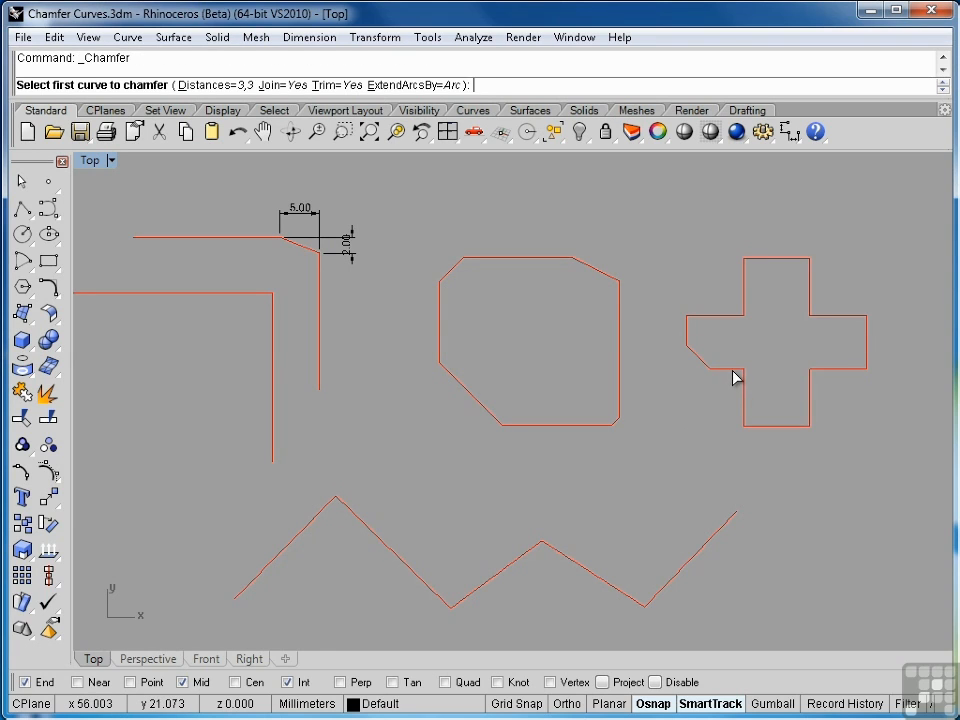
left_click(734, 369)
left_click(744, 392)
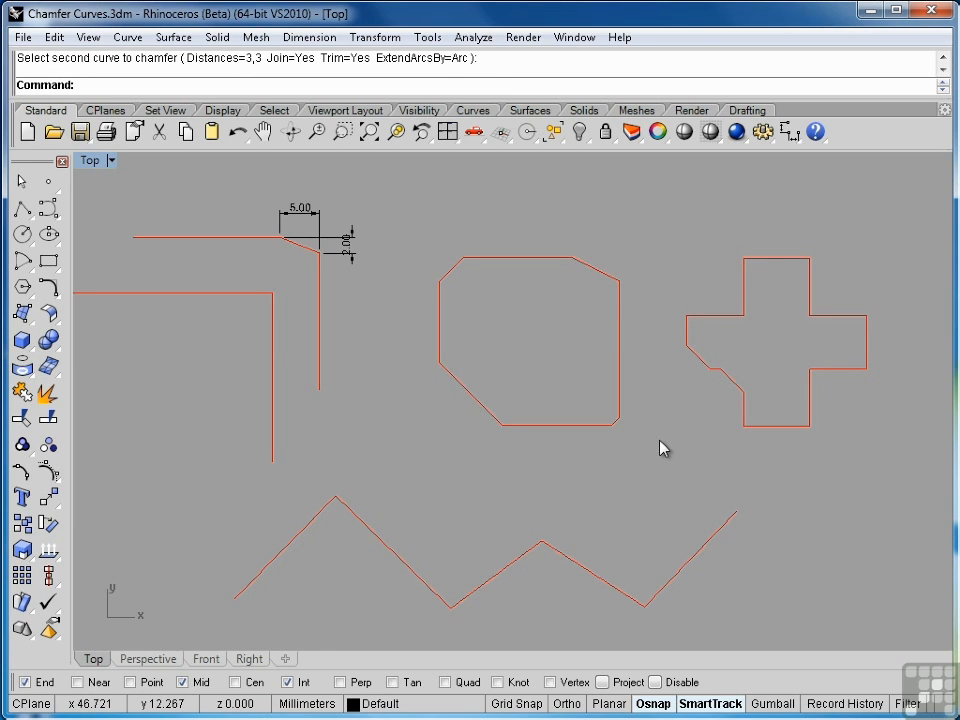
Chamfer the upper outer corner of the cross's left arm and the adjoining inner corner with distances 3,3
key("Return")
left_click(688, 332)
left_click(706, 318)
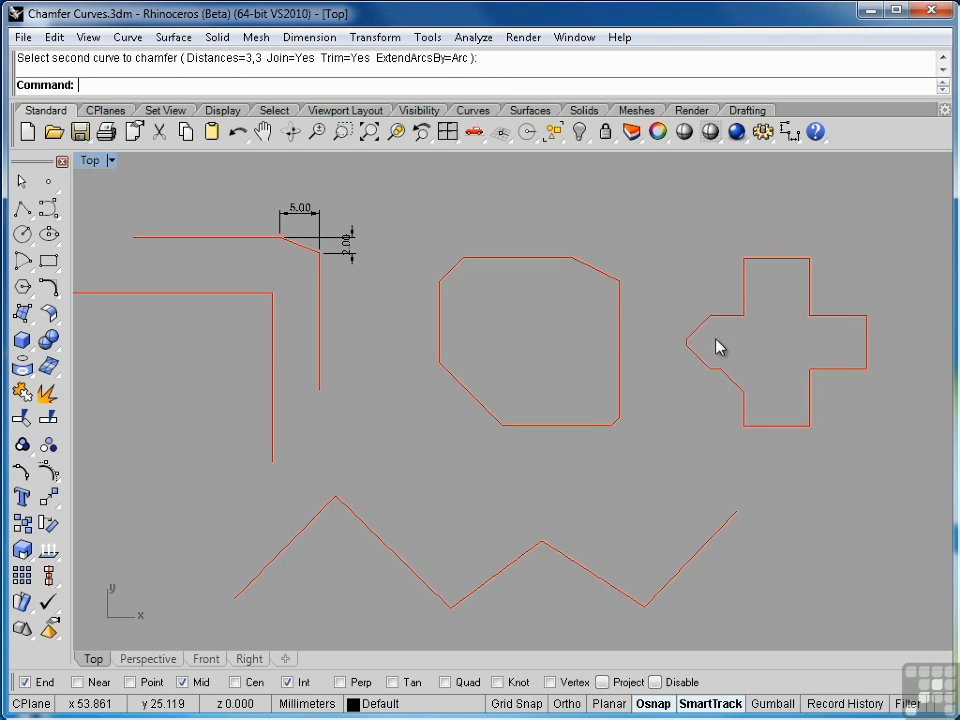
key("Return")
left_click(734, 316)
left_click(744, 302)
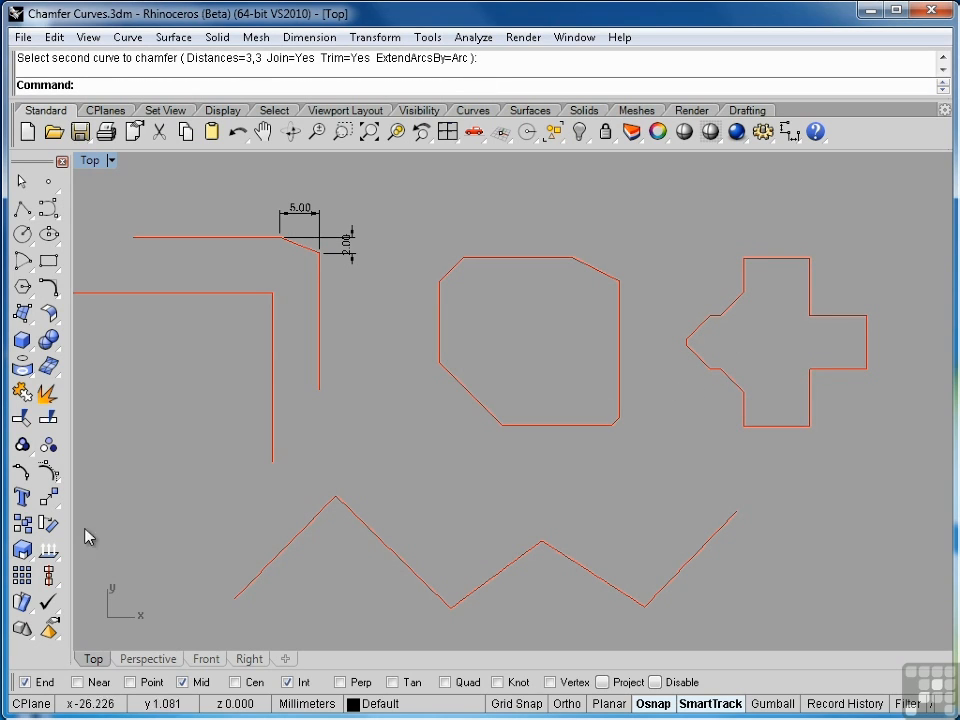
Start Chamfer curves in repeat mode and chamfer both outer corners of the cross's lower arm with distances 3,3
left_click(58, 298)
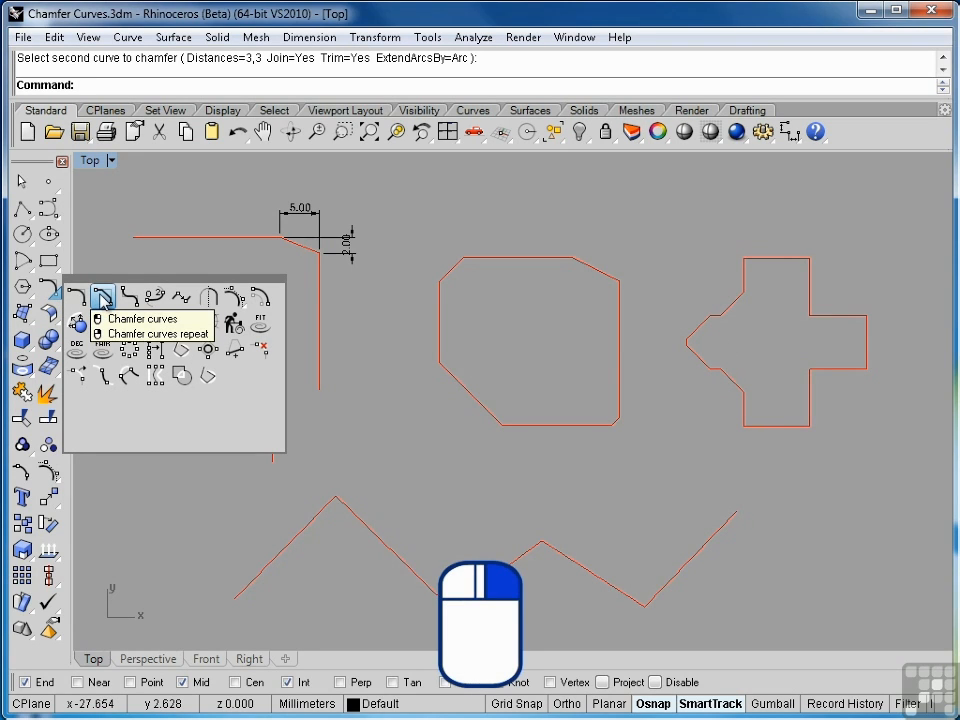
right_click(102, 298)
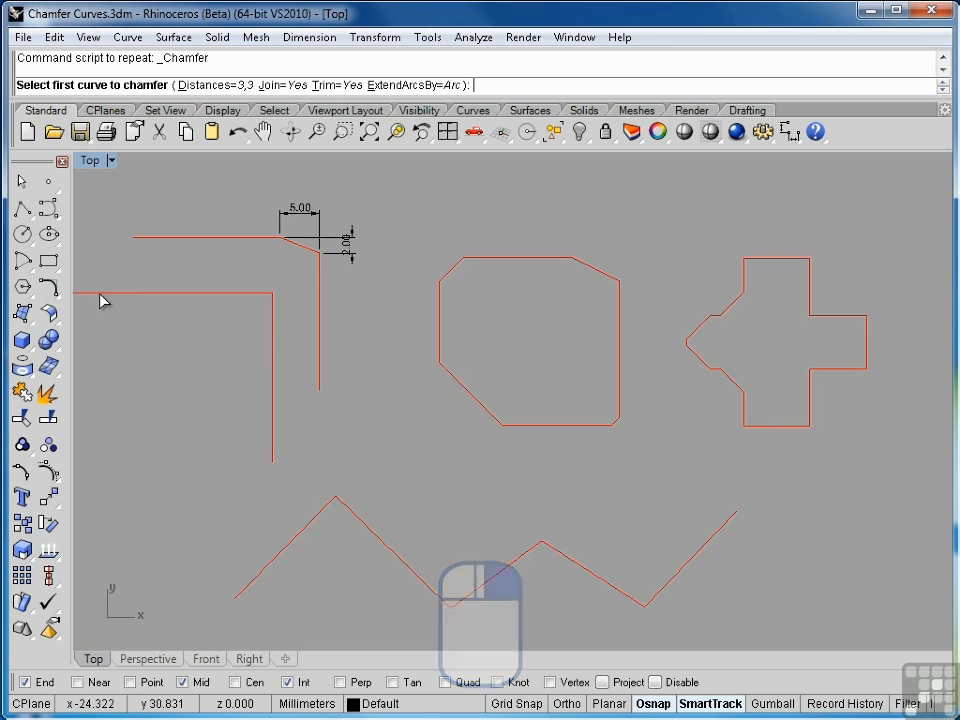
left_click(744, 415)
left_click(766, 427)
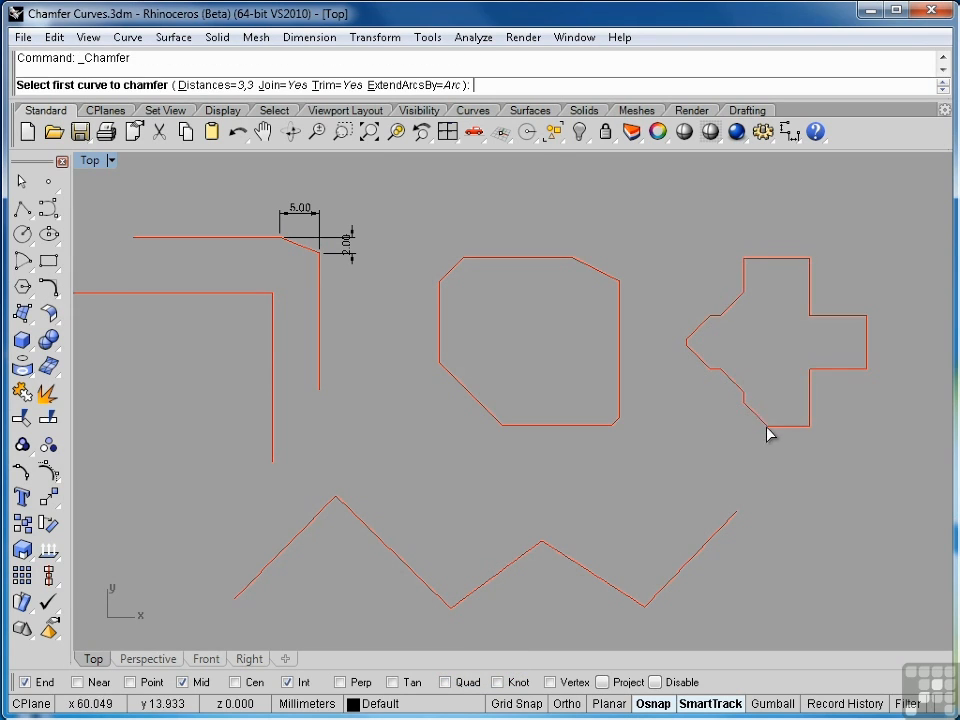
left_click(796, 428)
left_click(810, 412)
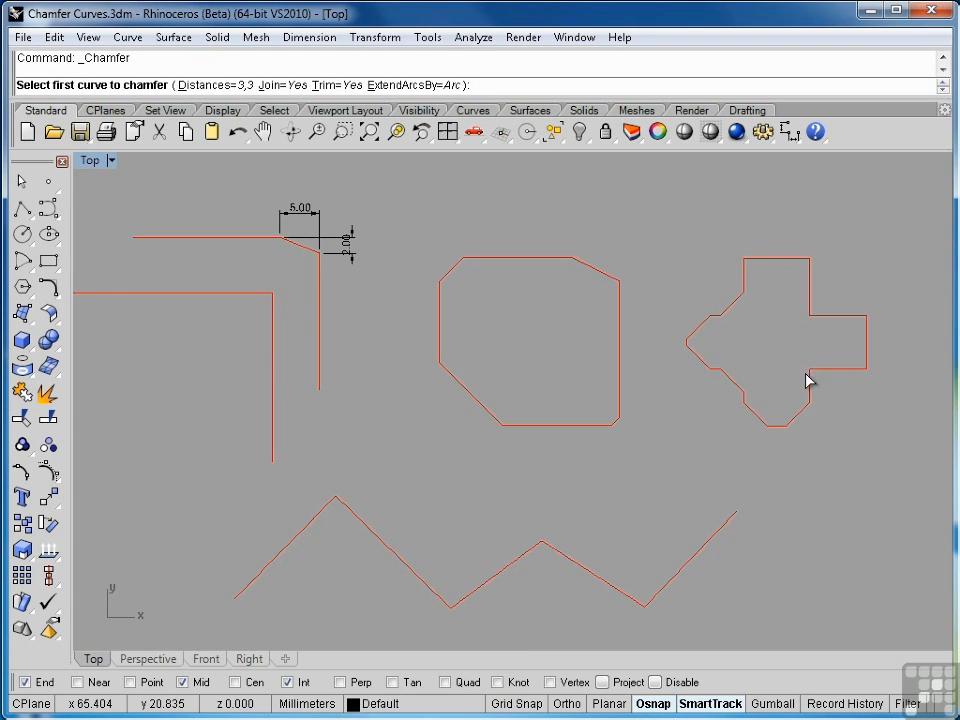
Chamfer the cross's lower-right inner corner and the lower outer corner of its right arm with distances 3,3
left_click(811, 380)
left_click(834, 378)
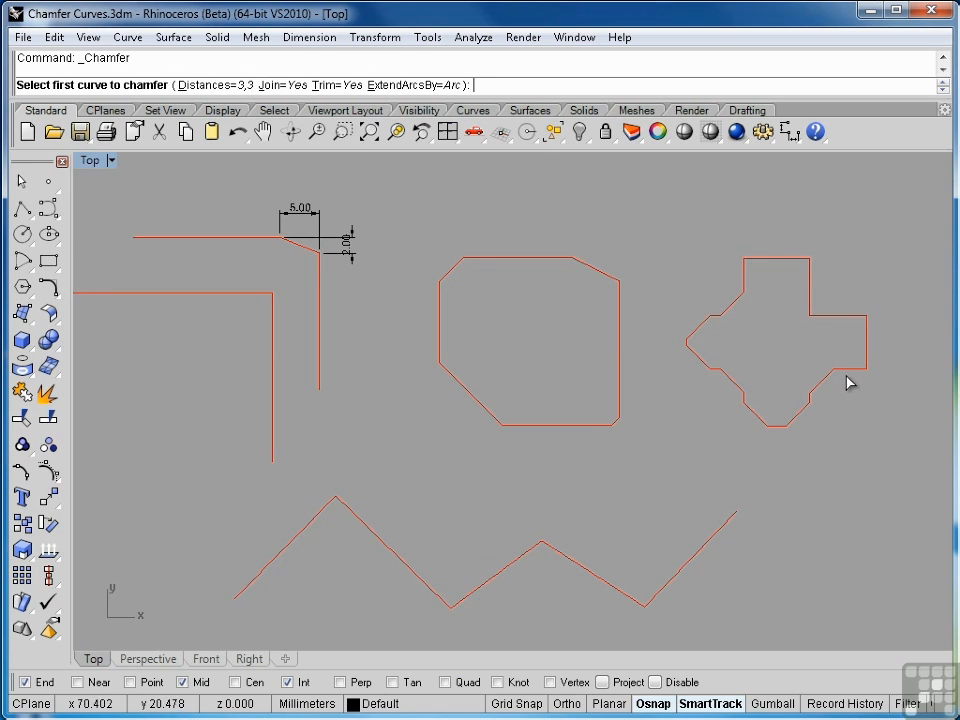
left_click(851, 379)
left_click(868, 358)
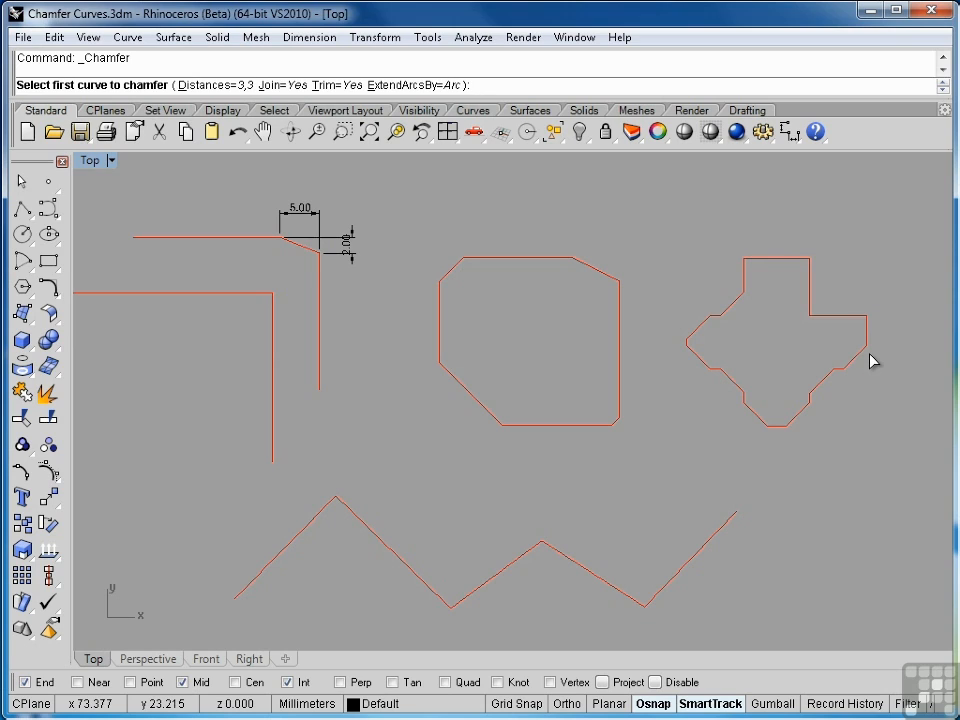
Set both chamfer distances to 2, then chamfer the right arm's upper outer corner and the adjoining inner corner of the cross
type("2")
key("Return")
type("2")
key("Return")
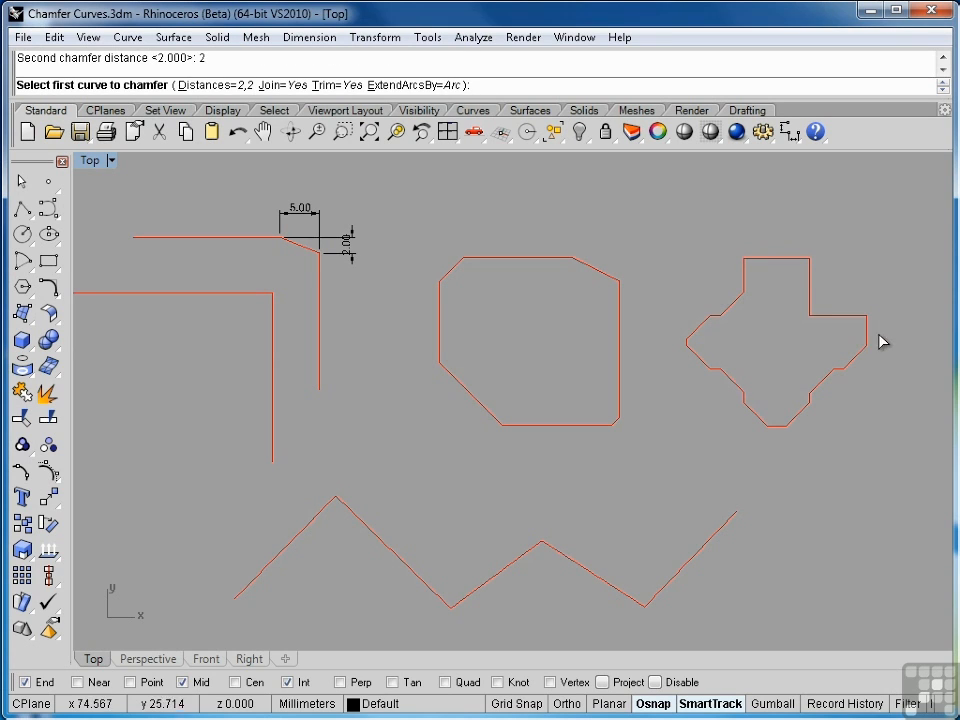
left_click(866, 332)
left_click(851, 318)
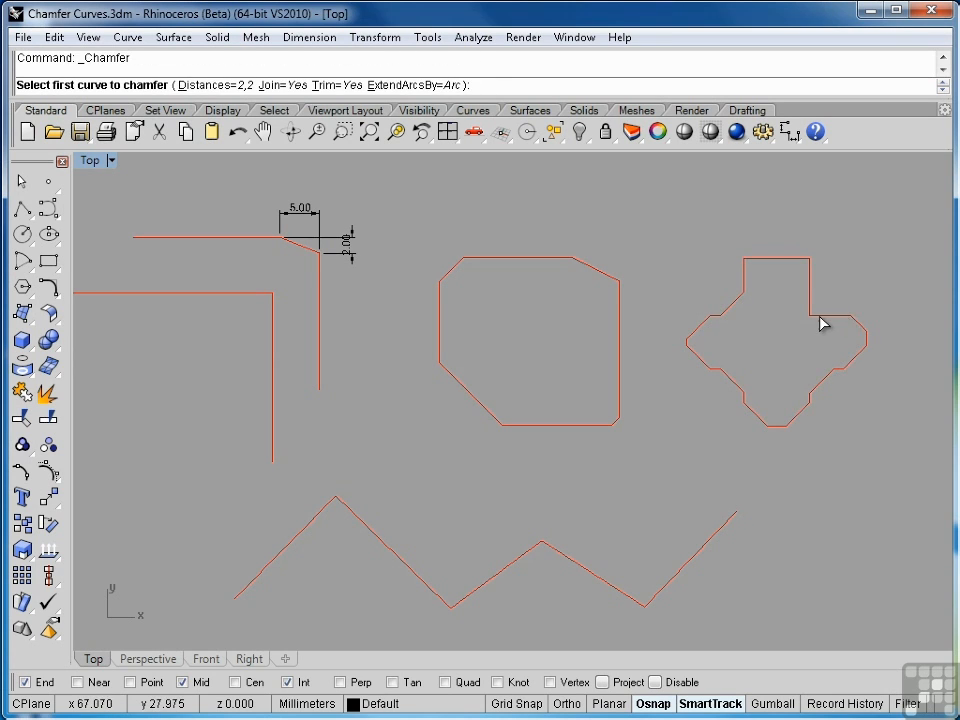
left_click(818, 317)
left_click(808, 303)
Chamfer both outer corners of the cross's upper arm with distances 2,2 and end the repeating command
left_click(809, 271)
left_click(800, 259)
right_click(801, 259)
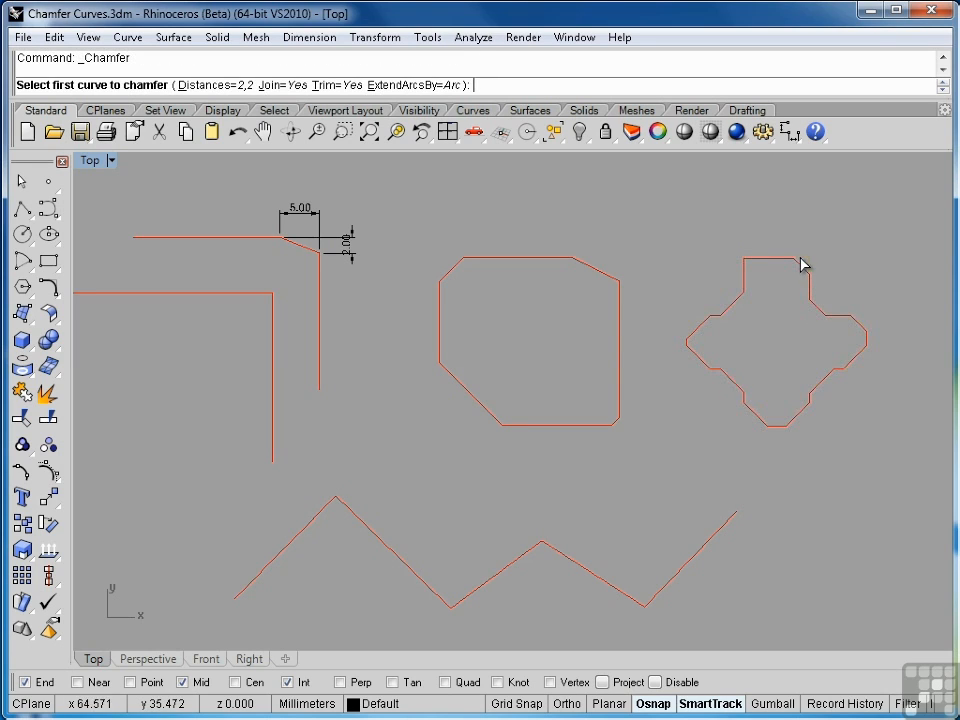
left_click(763, 259)
left_click(744, 275)
right_click(712, 292)
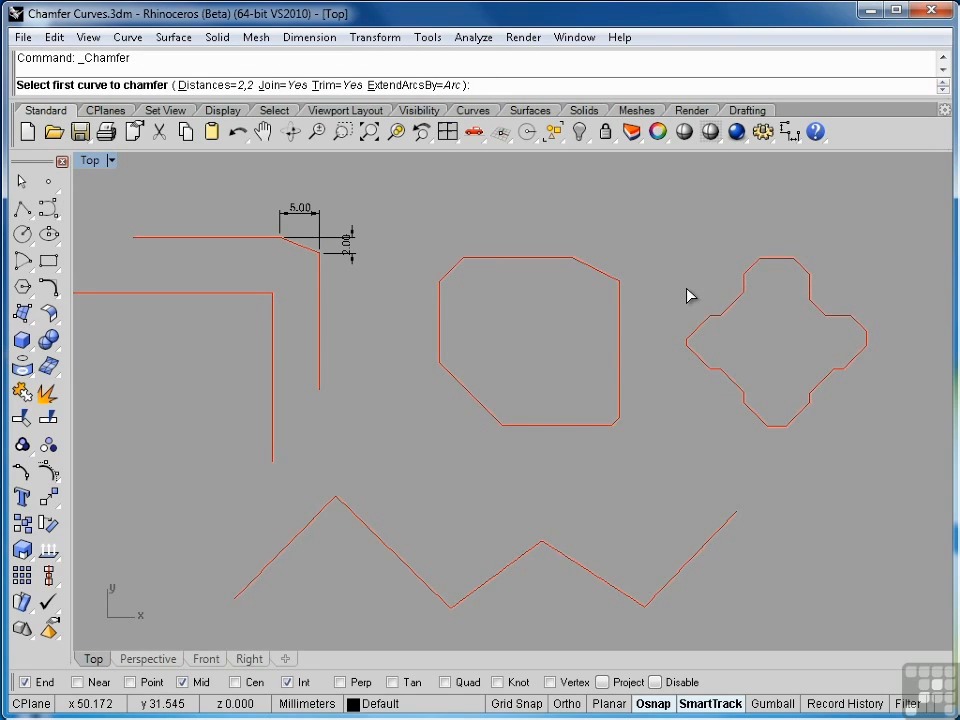
key("Escape")
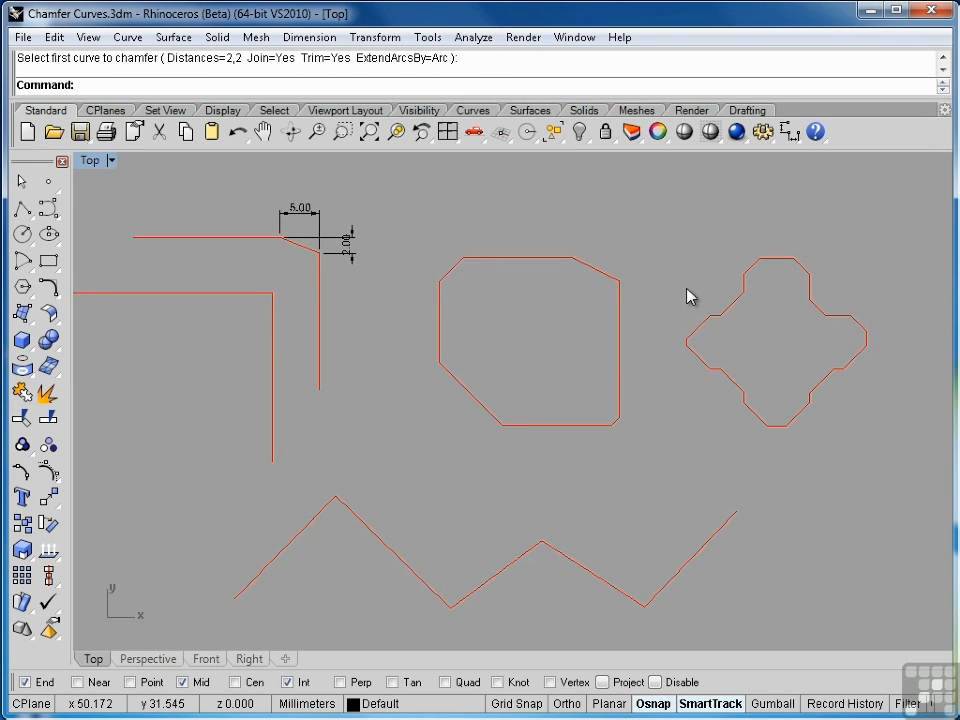
key("ctrl+z")
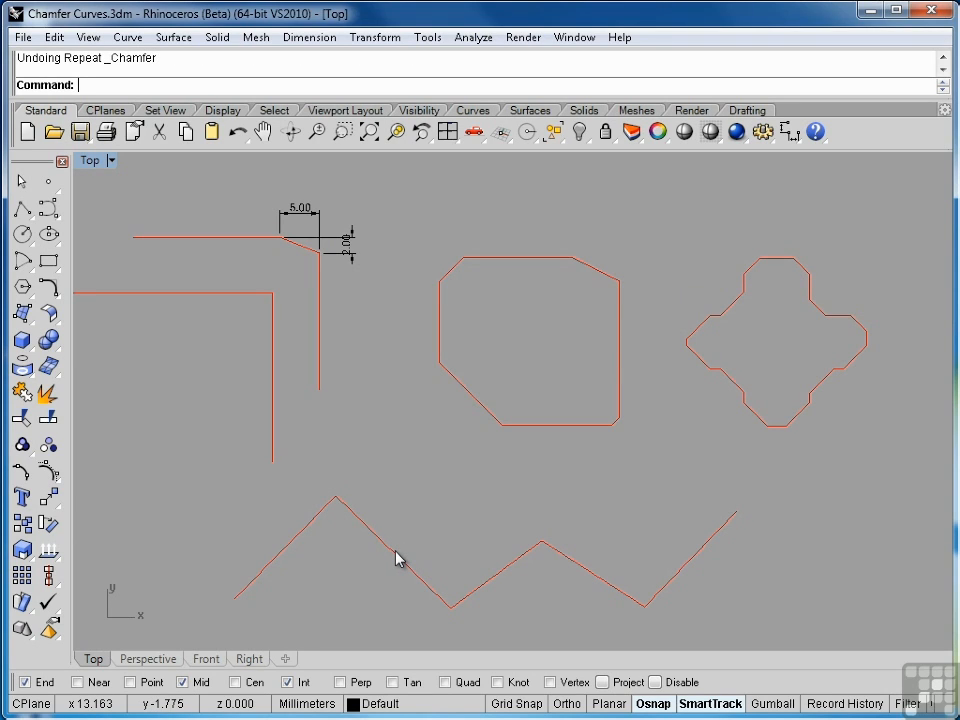
Chamfer the first peak and first valley of the open zigzag polyline with distances 2,2, using repeating Chamfer curves
left_click(396, 558)
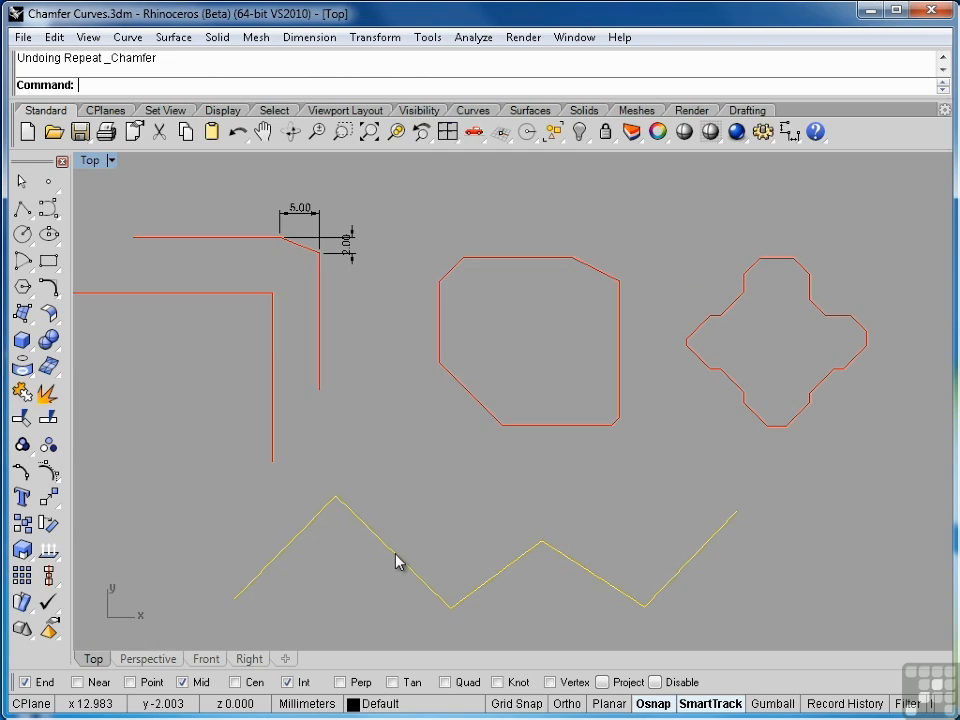
left_click(55, 294)
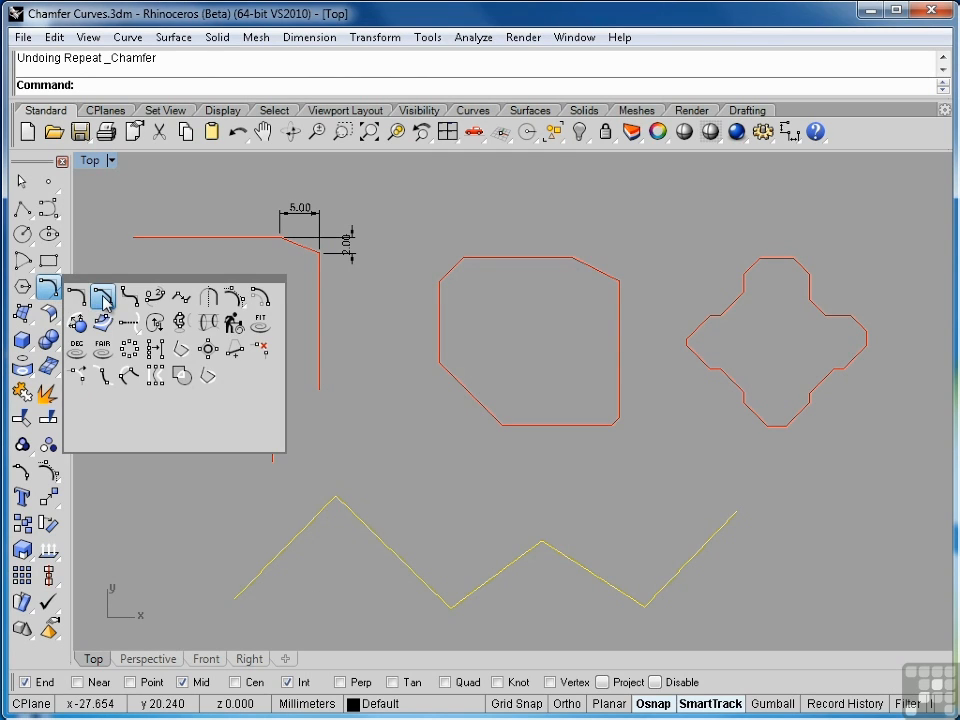
left_click(104, 300)
left_click(347, 516)
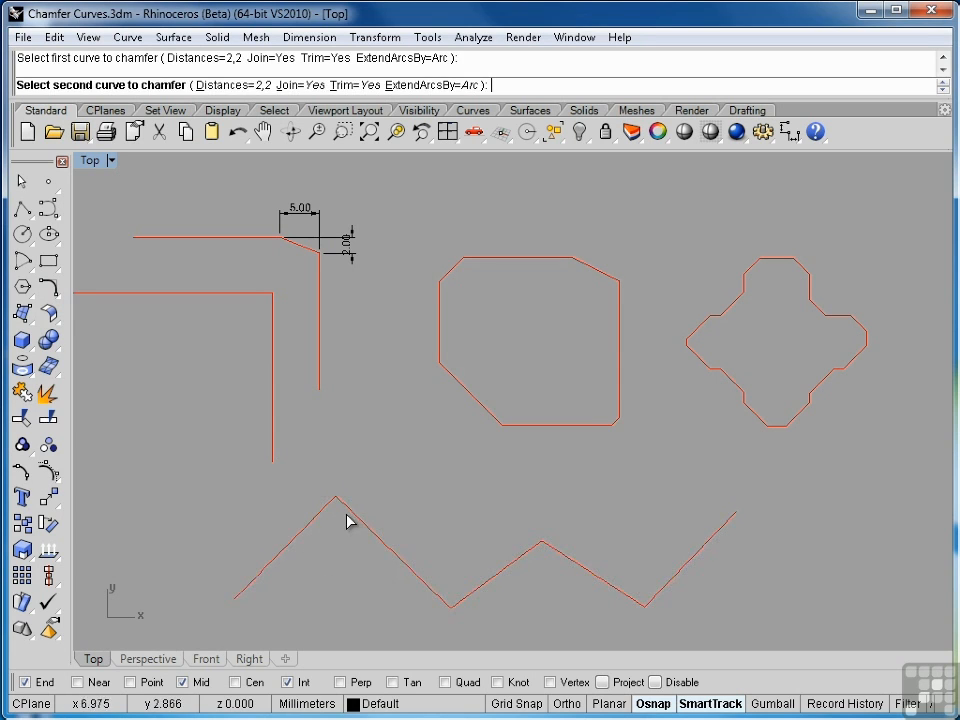
left_click(352, 514)
left_click(432, 593)
left_click(479, 590)
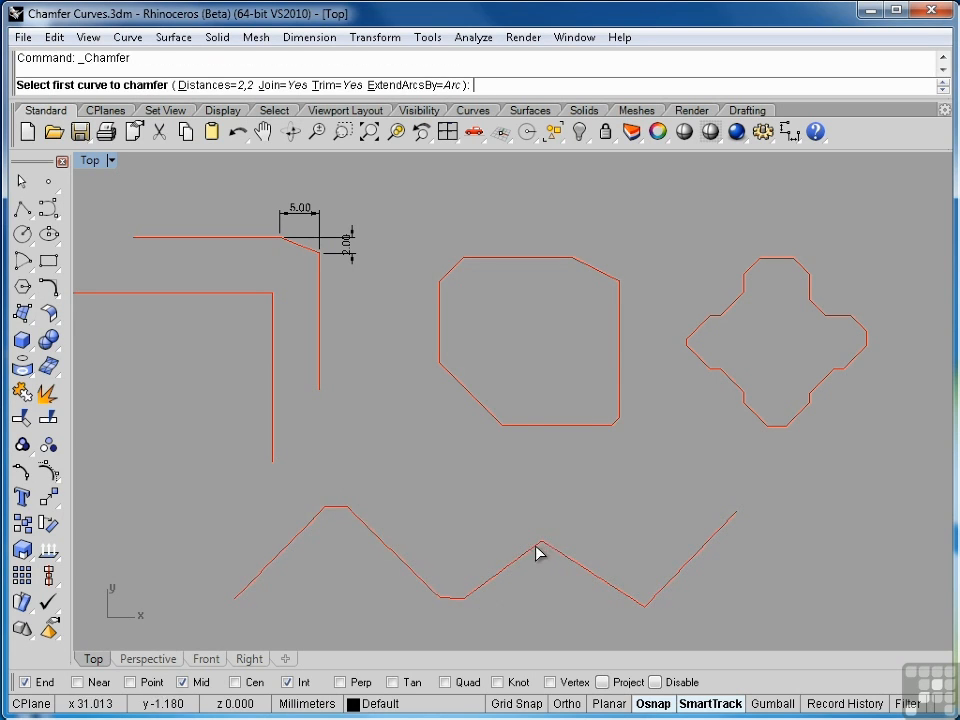
Chamfer the second peak and second valley of the zigzag polyline with distances 2,2
left_click(537, 548)
left_click(561, 556)
left_click(634, 602)
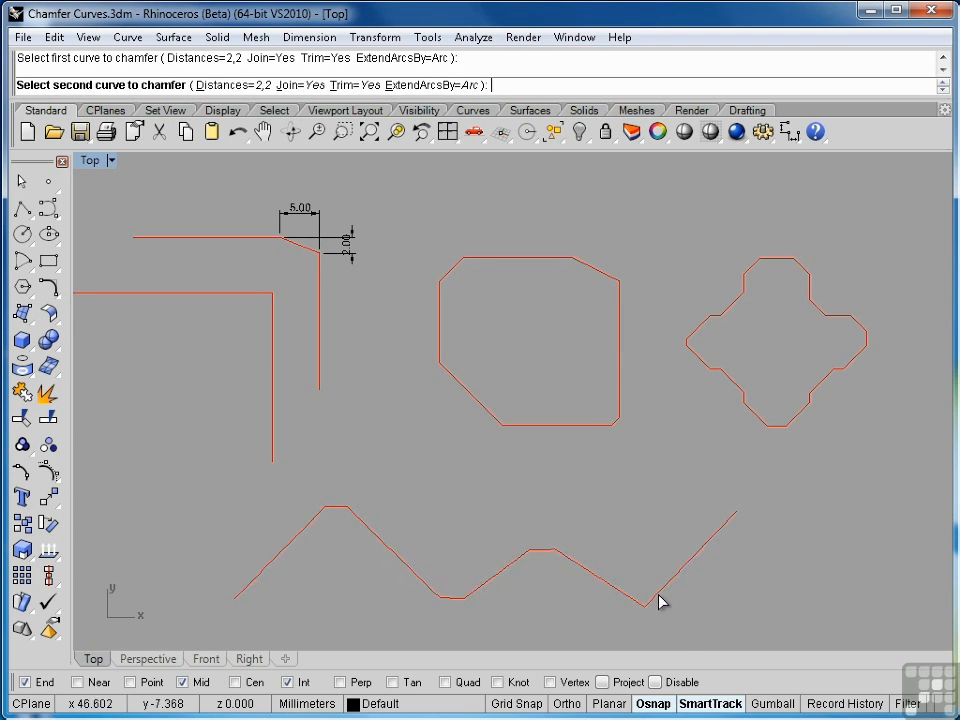
left_click(659, 601)
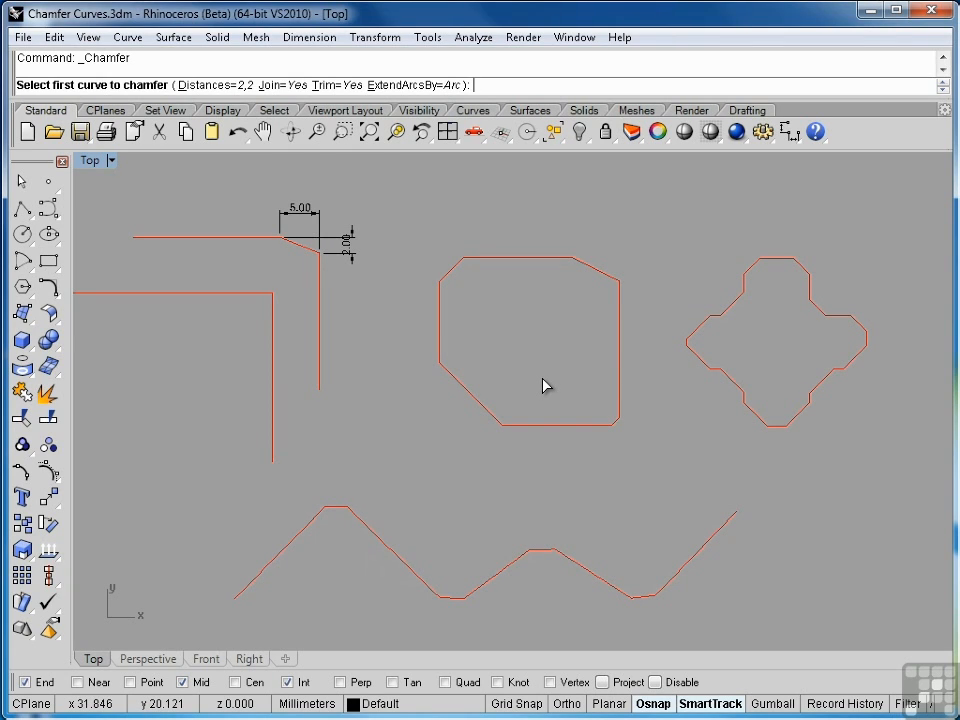